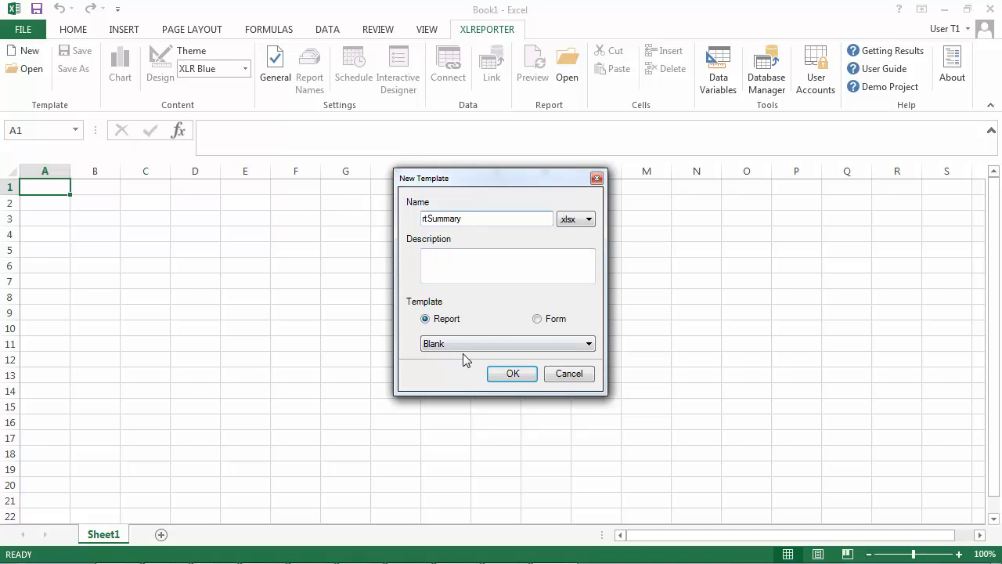
# Step: Create the blank report template rtSummary in .xlsx format and open the Design tools with cell B2 selected
pyautogui.click(513, 374)
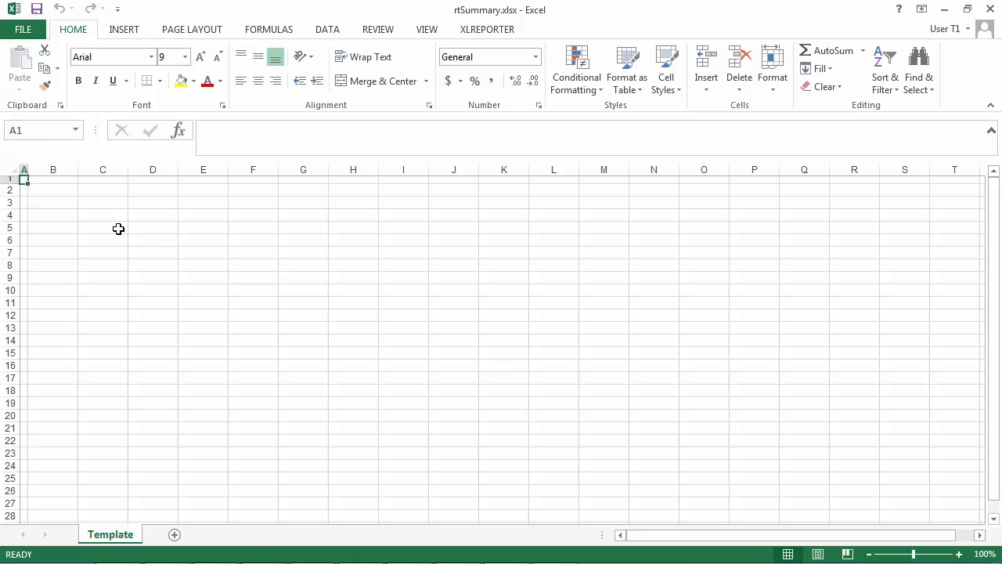
pyautogui.click(63, 191)
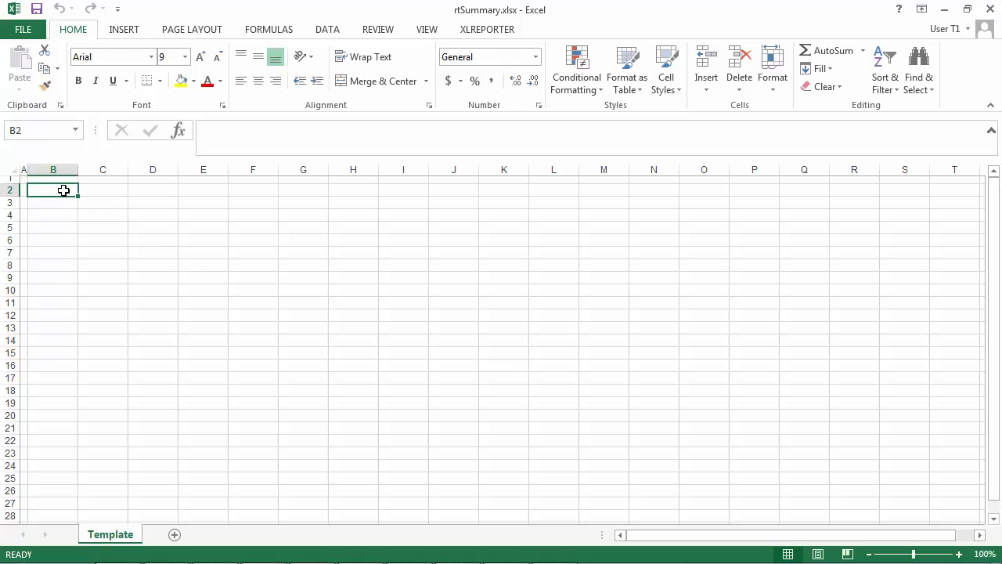
pyautogui.click(493, 30)
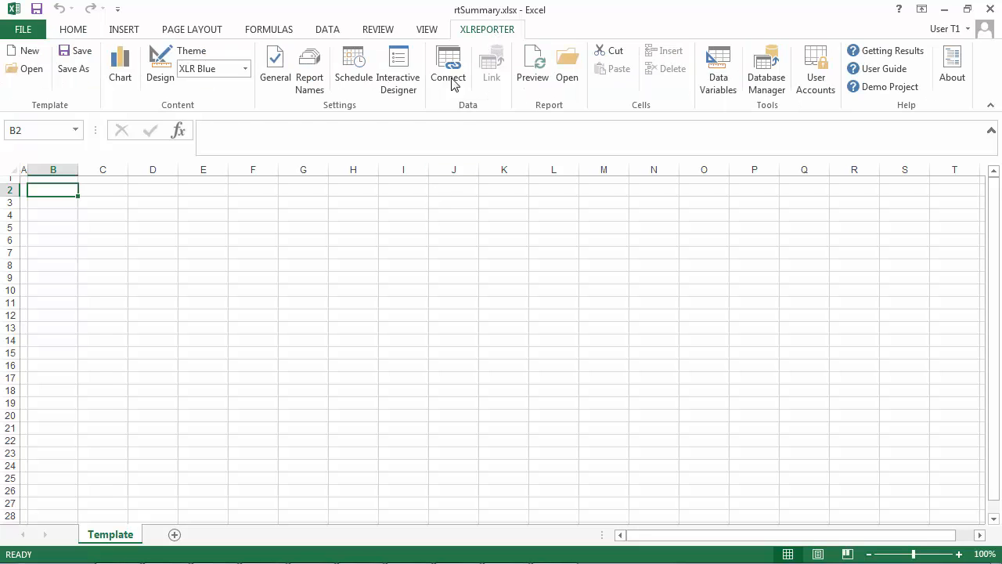
pyautogui.click(162, 77)
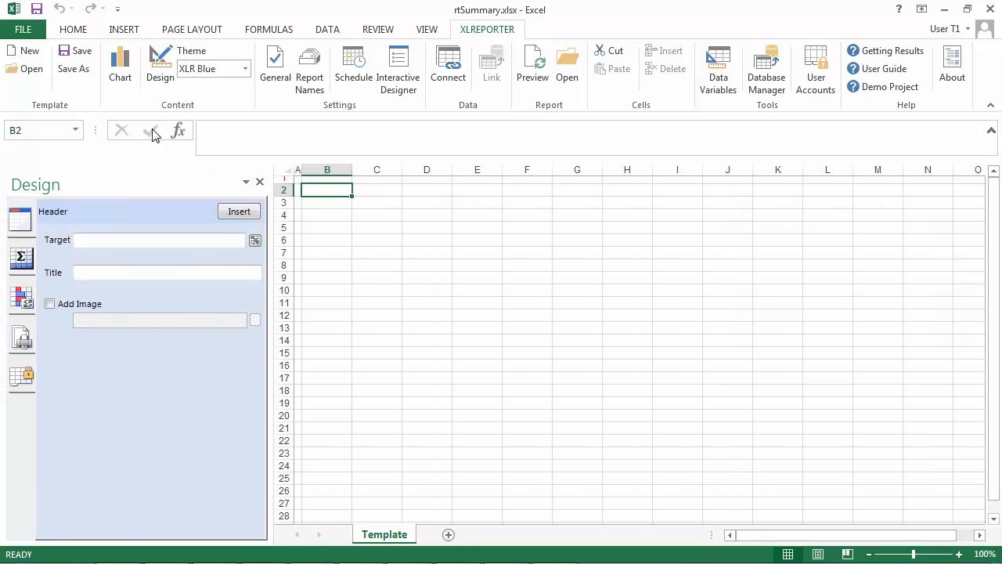
# Step: Insert a header titled "Daily Summary" across cells B2:J2 using the XLR Blue theme
pyautogui.click(107, 241)
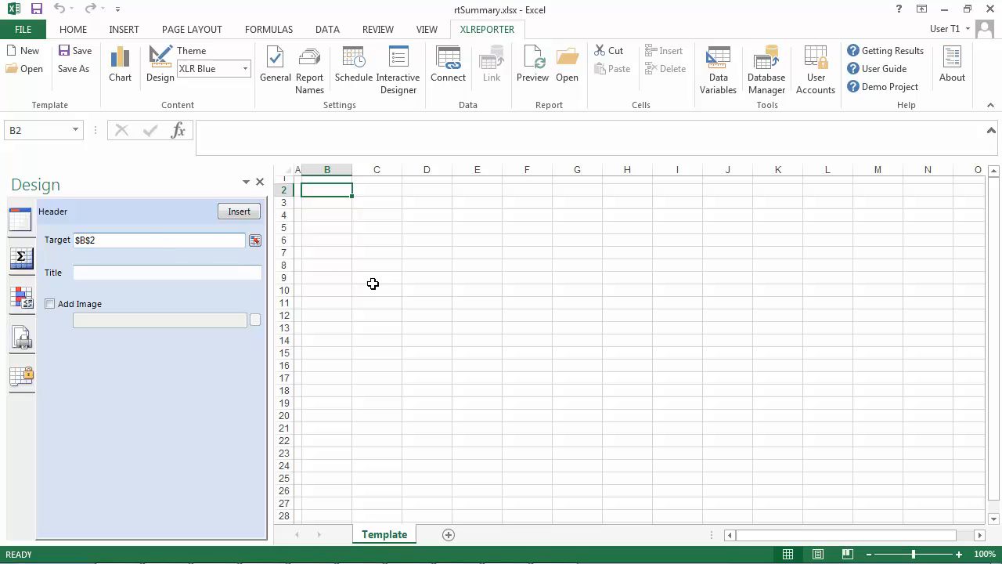
pyautogui.moveTo(344, 192)
pyautogui.mouseDown()
pyautogui.moveTo(428, 190)
pyautogui.moveTo(351, 196)
pyautogui.mouseUp()
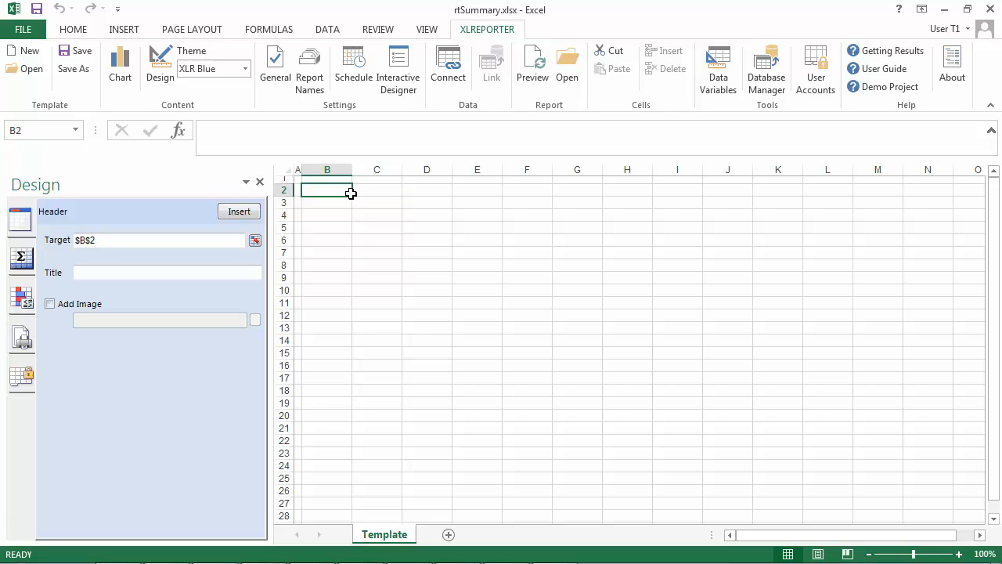
pyautogui.moveTo(350, 193); pyautogui.dragTo(738, 187)
pyautogui.click(105, 274)
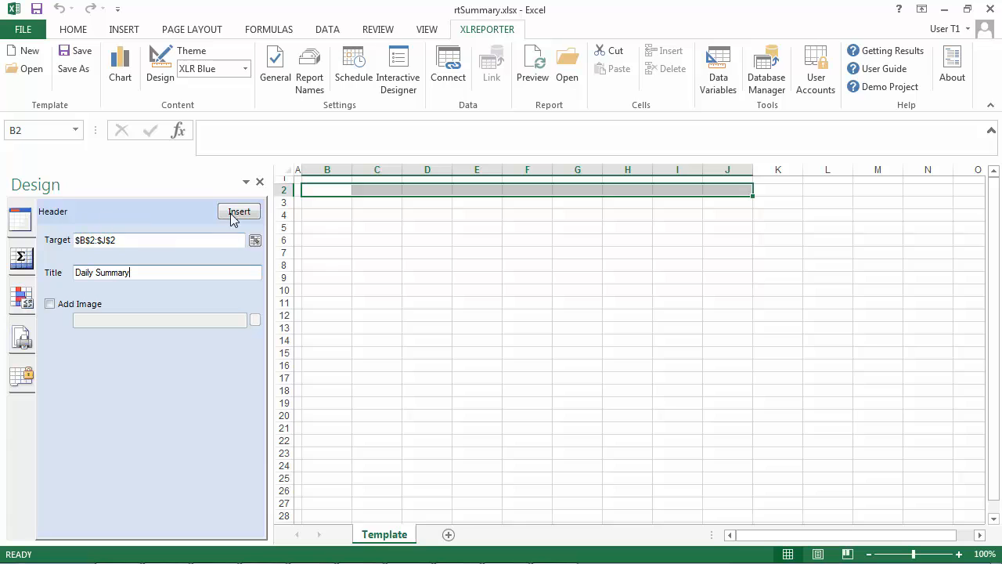
pyautogui.click(245, 70)
pyautogui.click(246, 72)
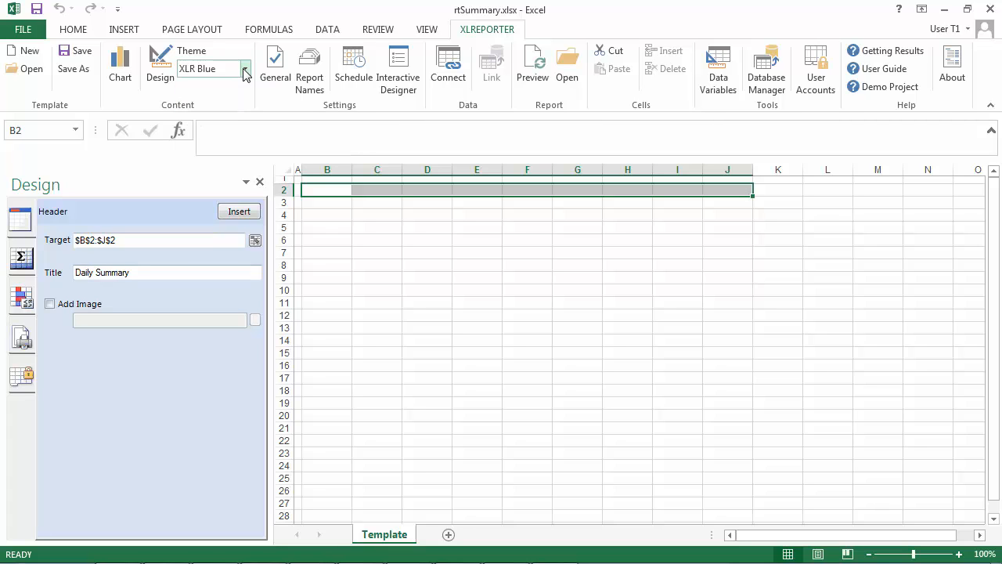
pyautogui.click(235, 213)
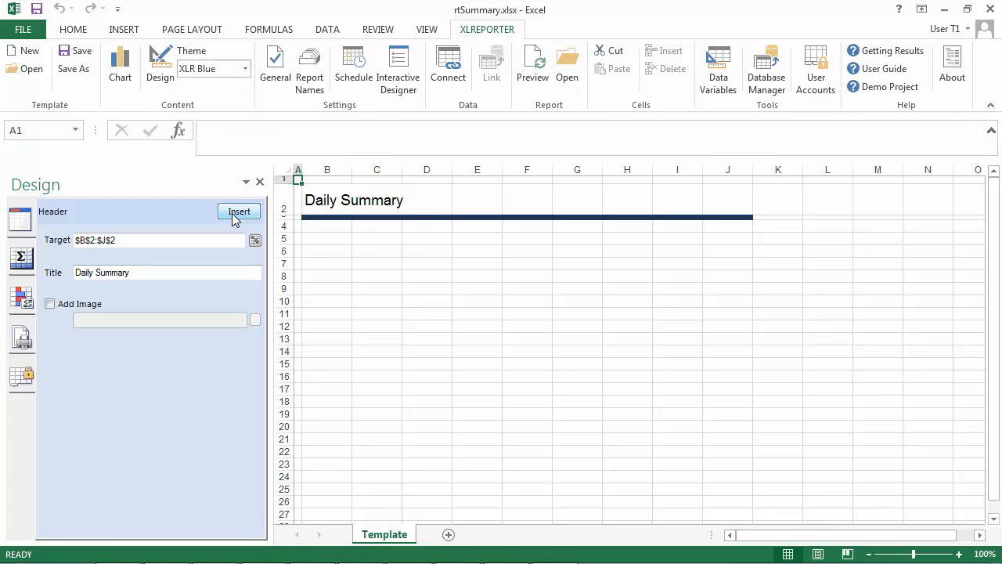
# Step: Start a data connection at cell B6 with the XLR_DA connector and open a new real-time values group
pyautogui.click(324, 251)
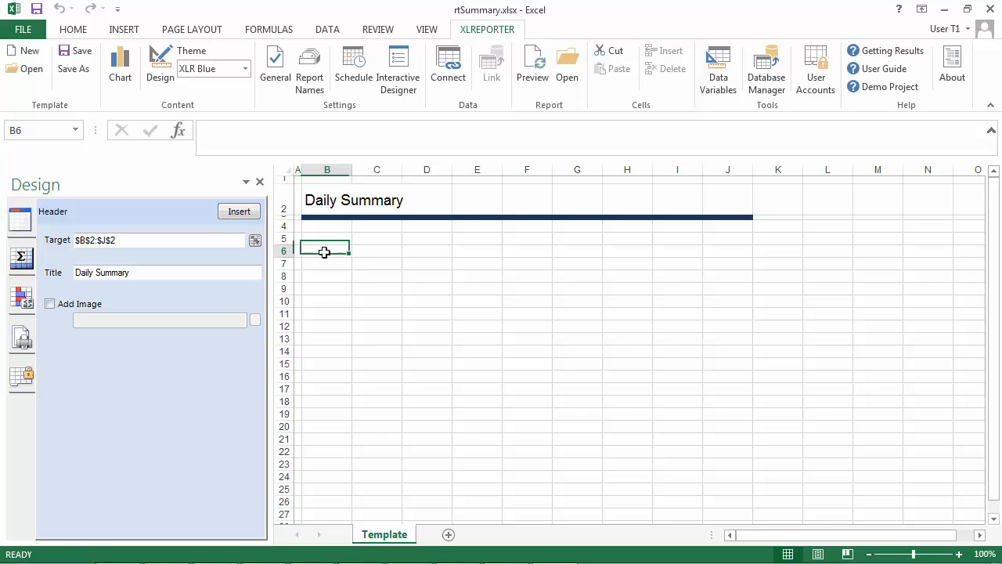
pyautogui.click(448, 76)
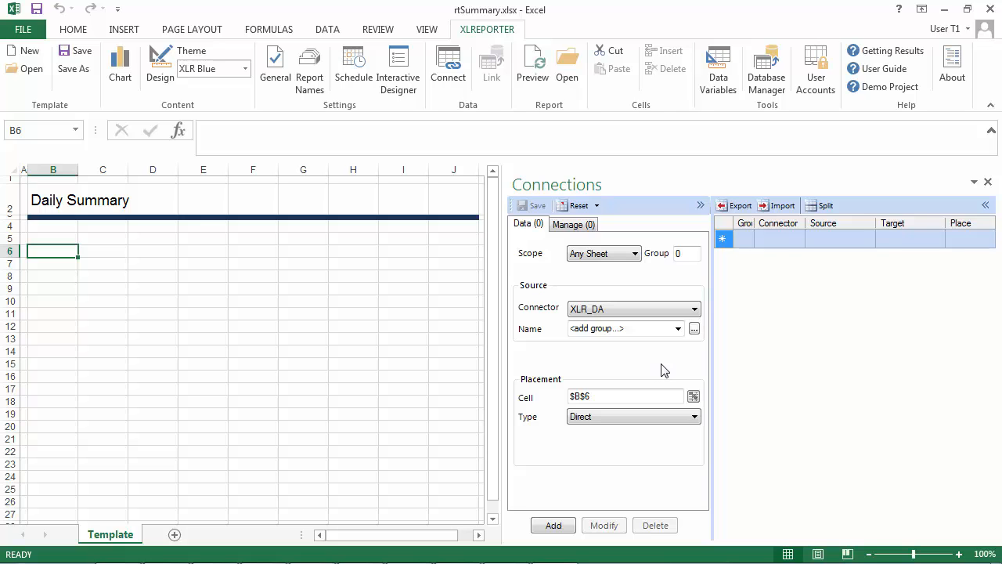
pyautogui.click(694, 310)
pyautogui.click(694, 315)
pyautogui.click(694, 329)
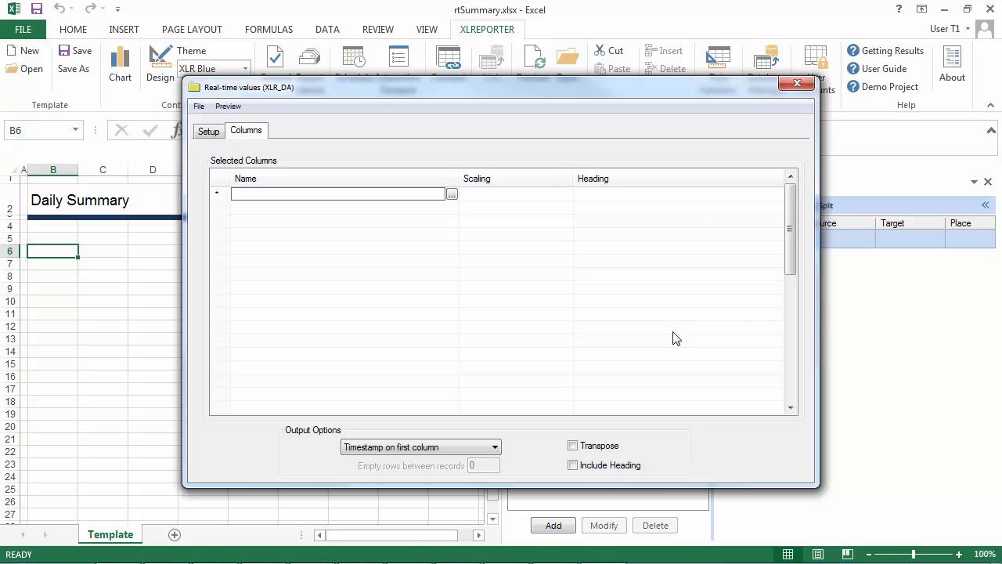
# Step: Add all tags from the Mixer and Extruder folders as columns of the real-time values group
pyautogui.click(452, 195)
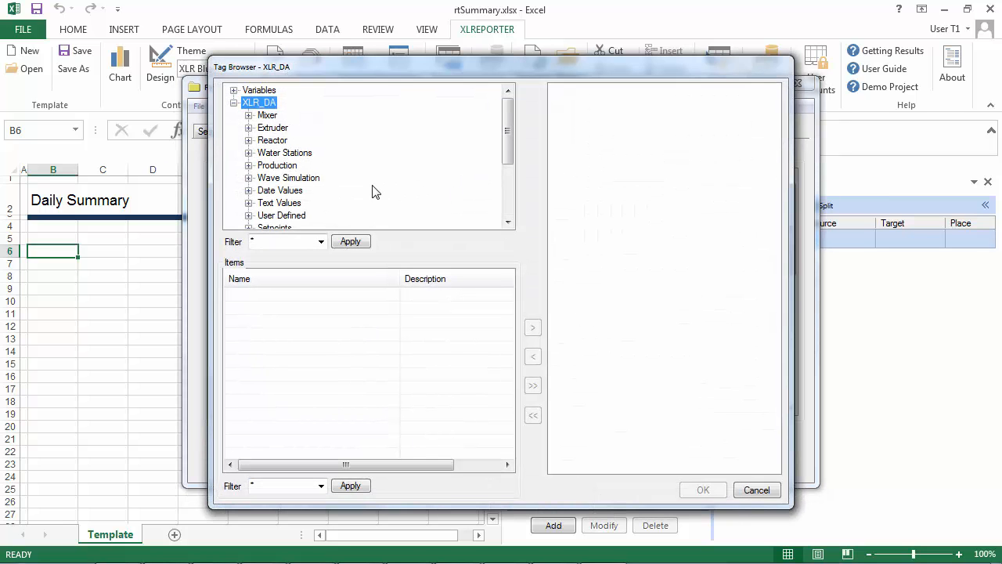
pyautogui.click(274, 117)
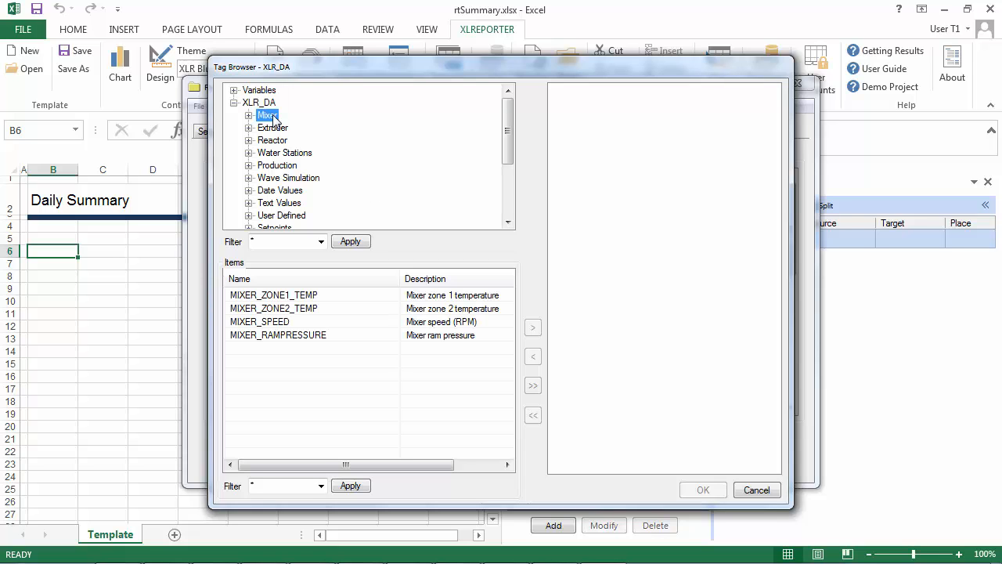
pyautogui.click(534, 385)
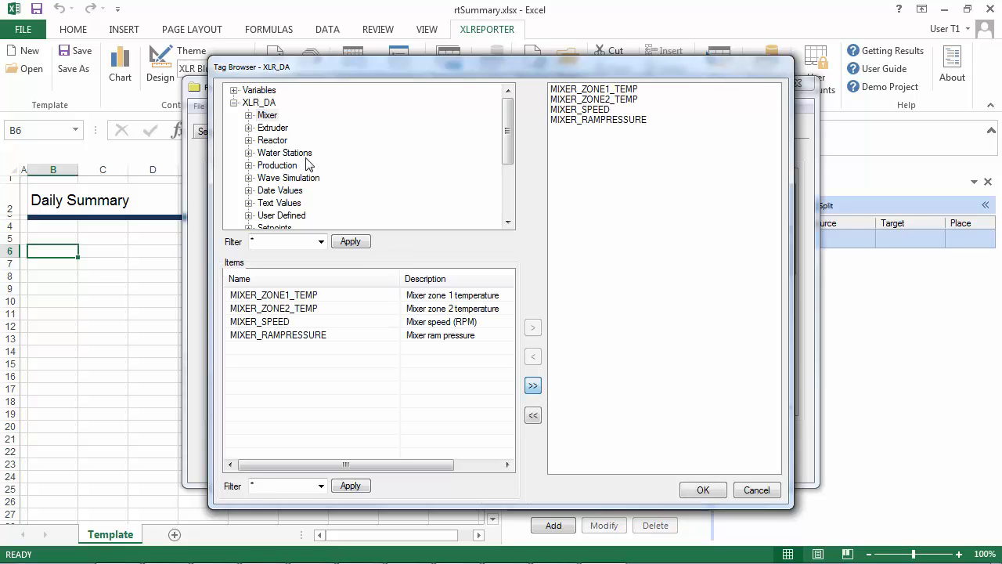
pyautogui.click(273, 127)
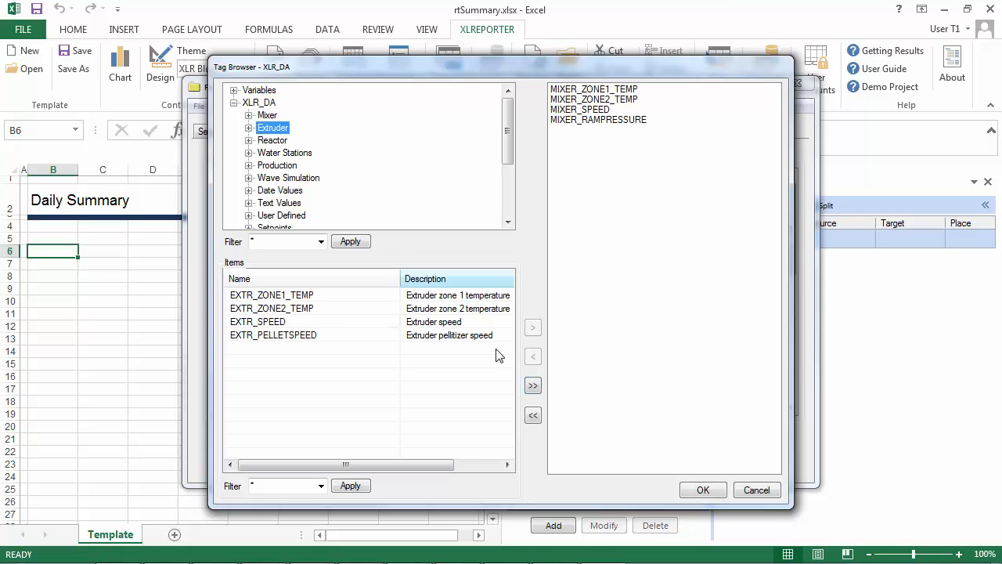
pyautogui.click(536, 385)
pyautogui.click(703, 490)
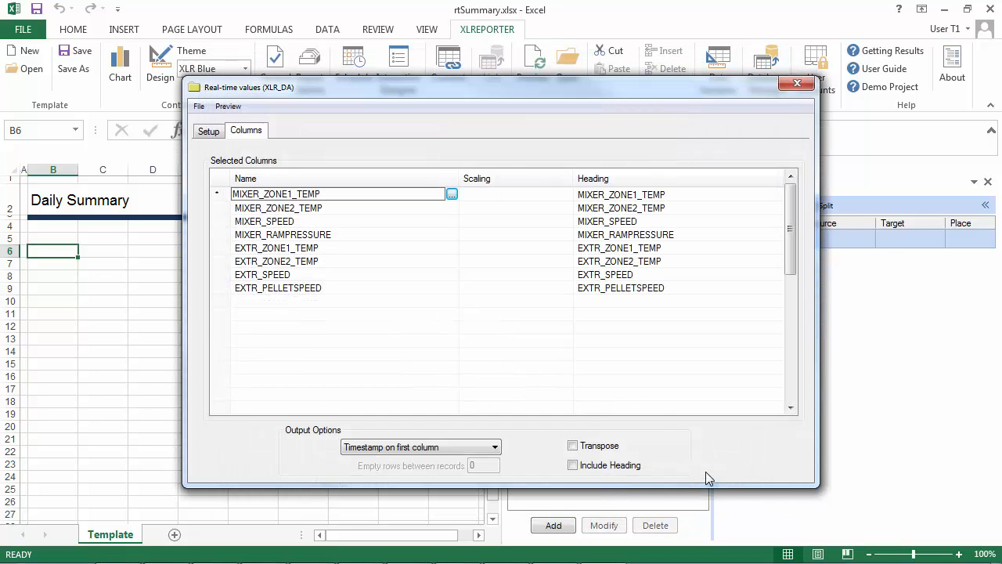
# Step: Preview the current values of the selected Mixer and Extruder columns, refreshing the data once
pyautogui.click(231, 111)
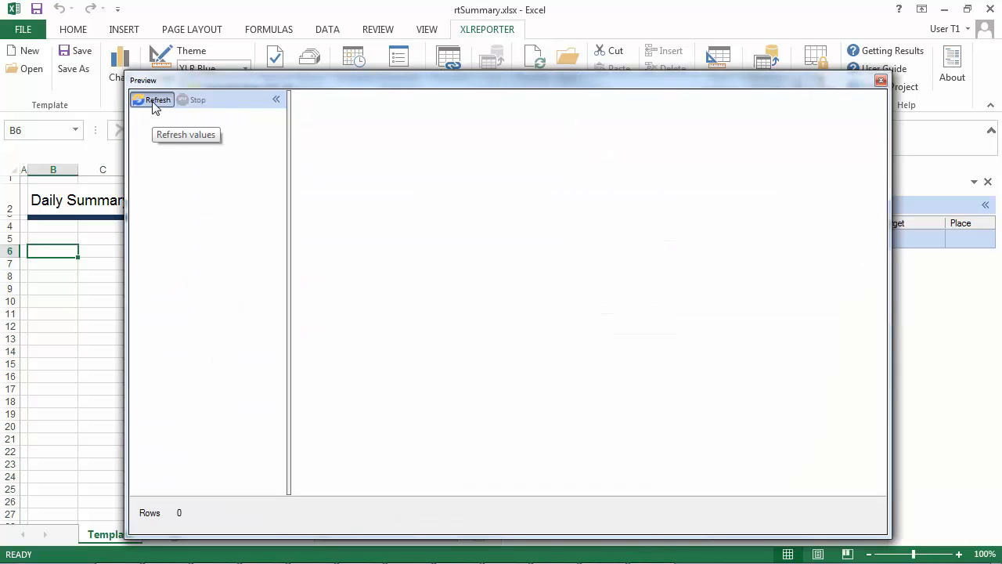
pyautogui.click(154, 102)
pyautogui.moveTo(445, 489); pyautogui.dragTo(423, 474)
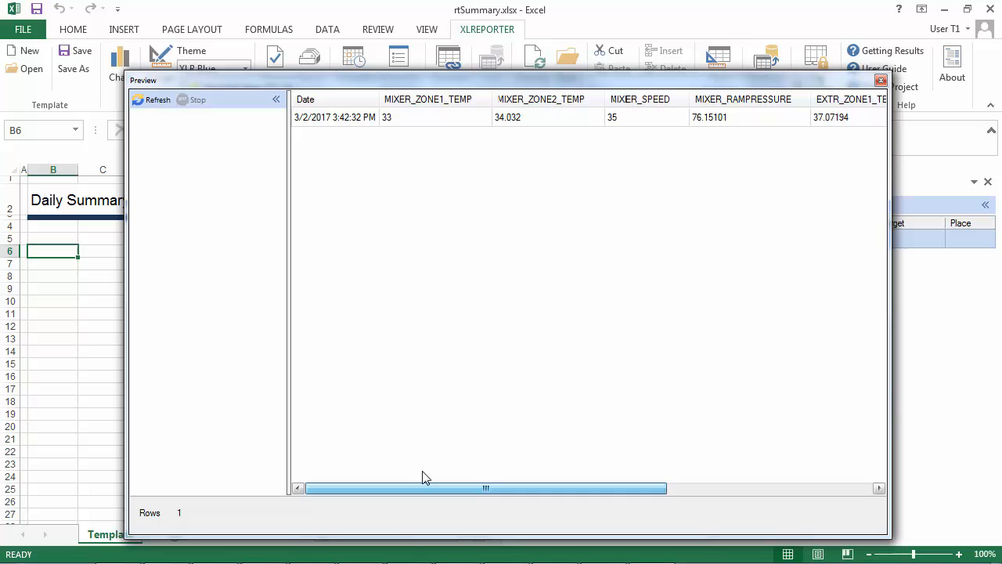
pyautogui.click(880, 82)
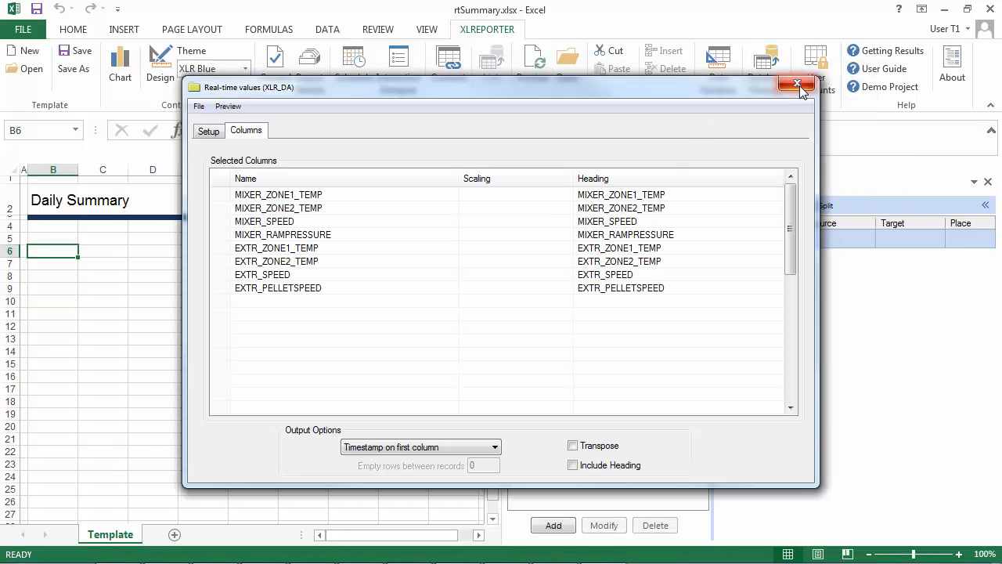
# Step: Close the real-time values group and save it under the name rtSummary
pyautogui.click(797, 83)
pyautogui.click(458, 313)
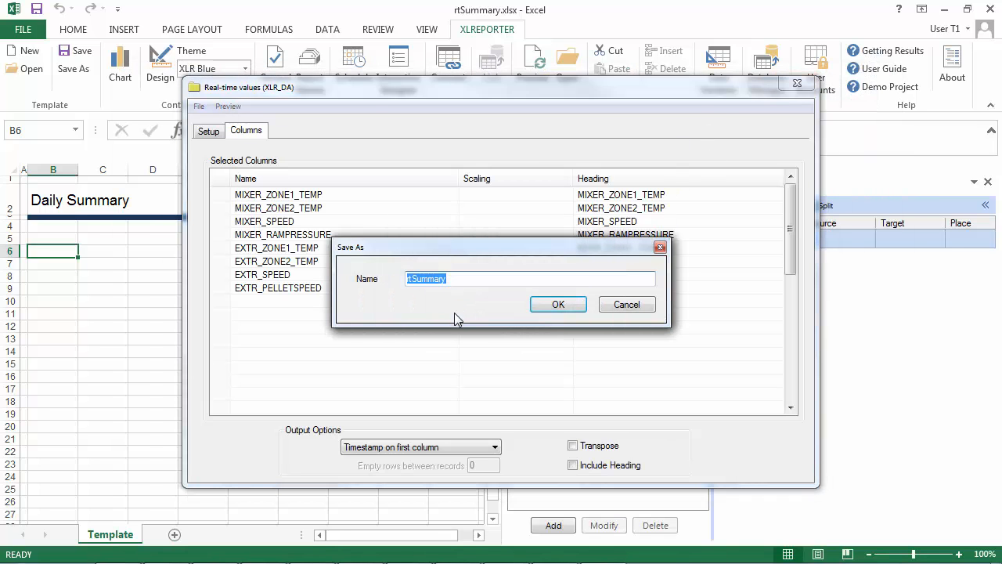
pyautogui.click(456, 281)
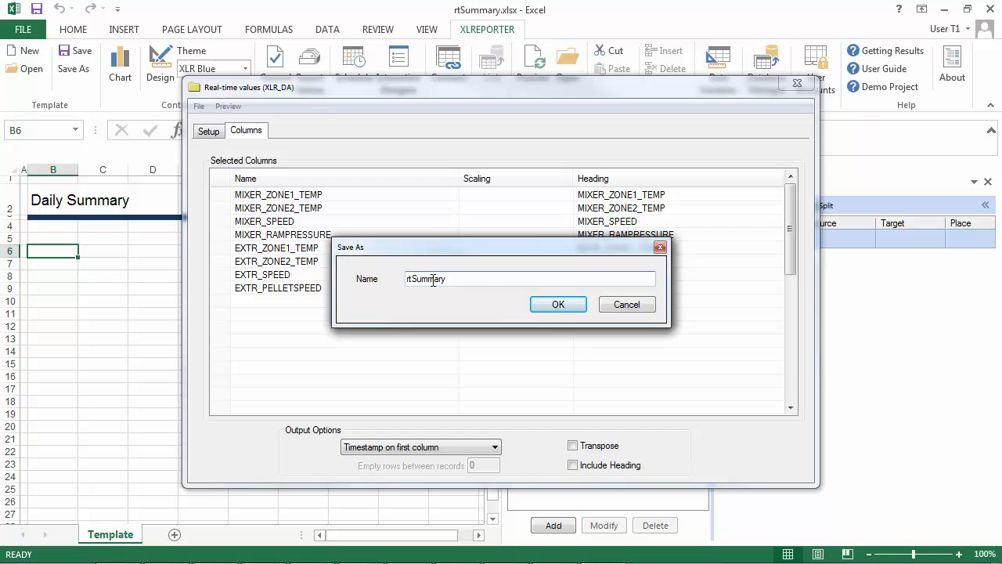
pyautogui.click(551, 304)
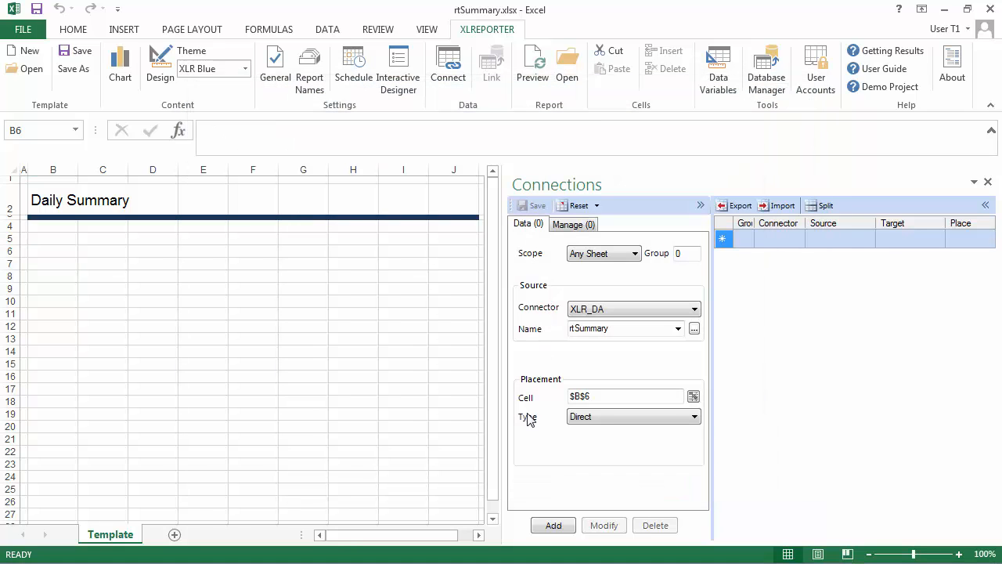
# Step: Add the rtSummary connection at B6 with Offset placement, direction Down, and the Hour of the Day (hD) offset
pyautogui.click(599, 416)
pyautogui.click(597, 438)
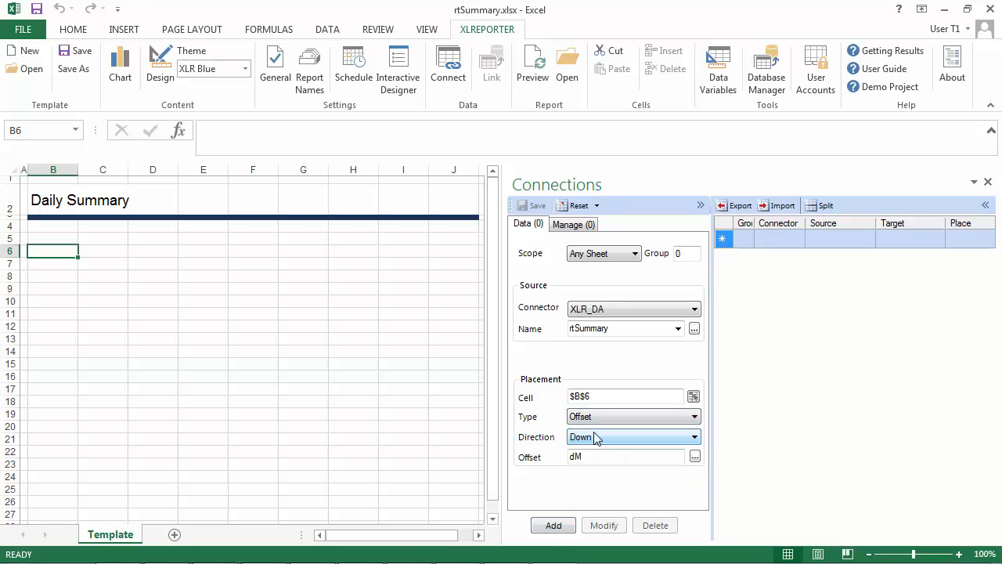
pyautogui.click(696, 458)
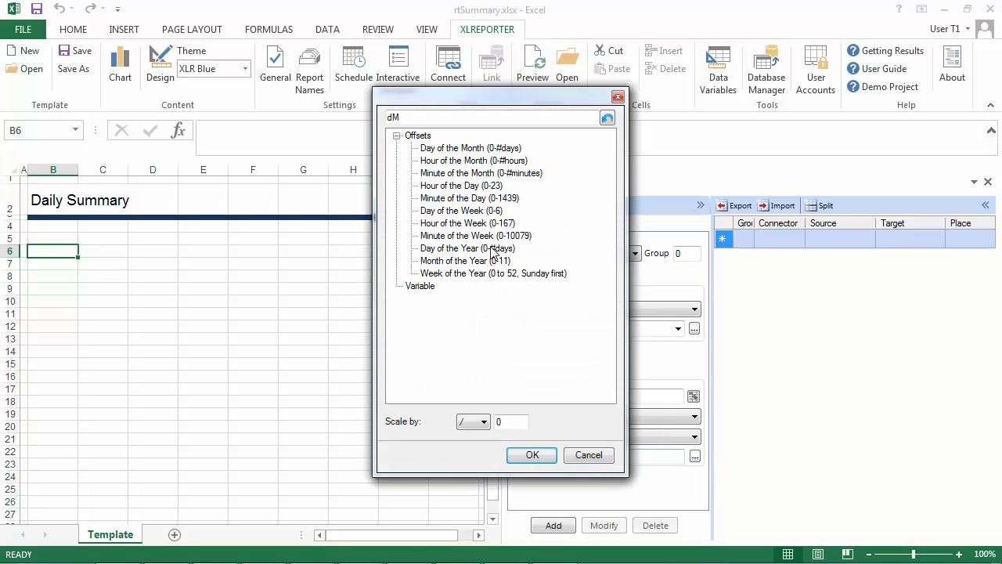
pyautogui.click(461, 186)
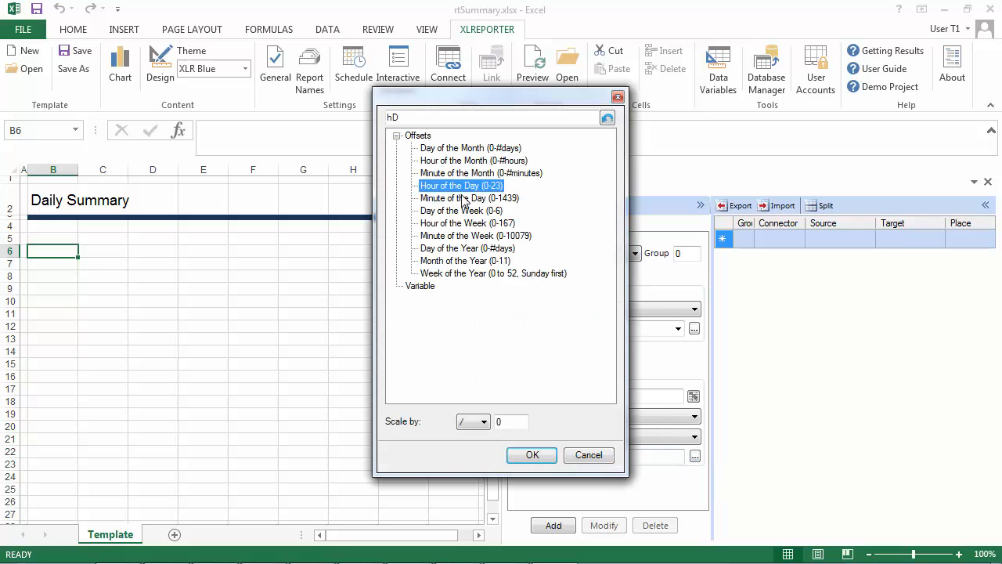
pyautogui.click(532, 455)
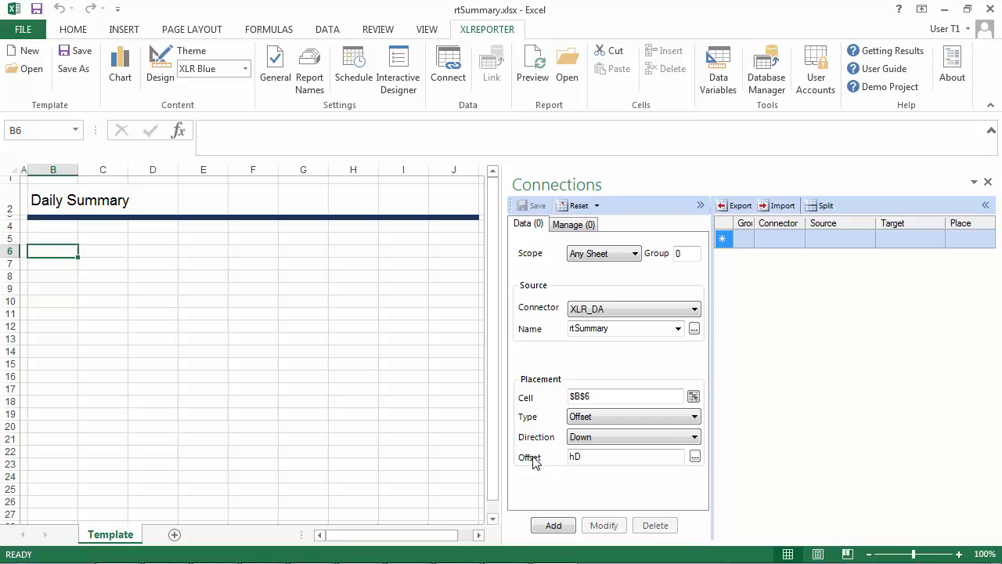
pyautogui.click(562, 527)
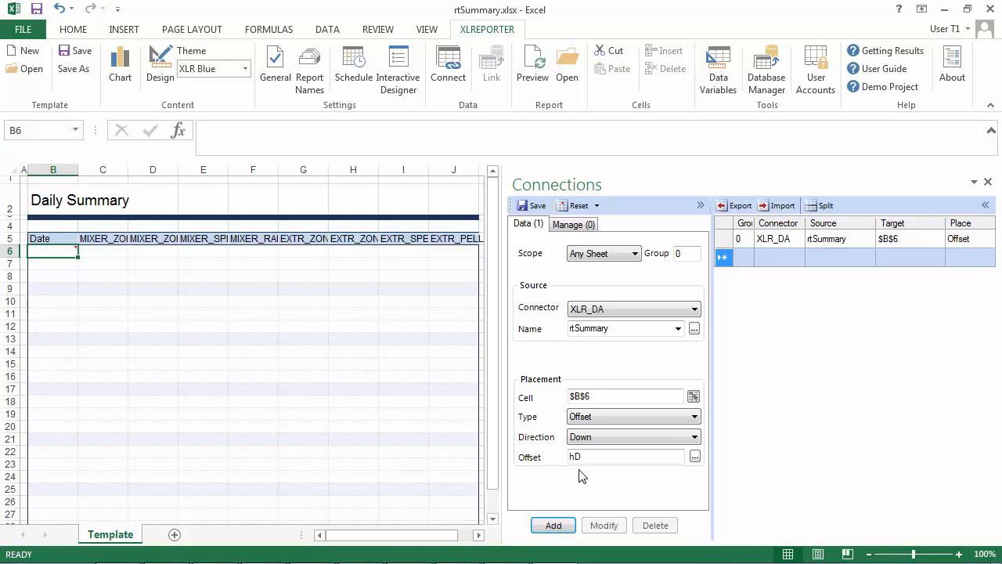
# Step: Widen columns C through J to fit the tag headings, and widen the Date column B
pyautogui.click(110, 169)
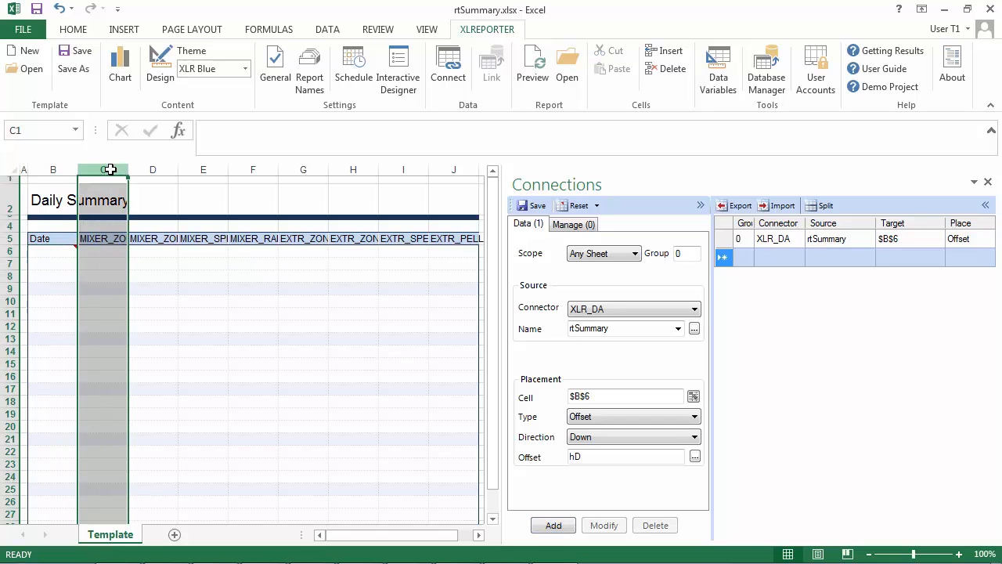
pyautogui.moveTo(120, 169); pyautogui.dragTo(331, 175)
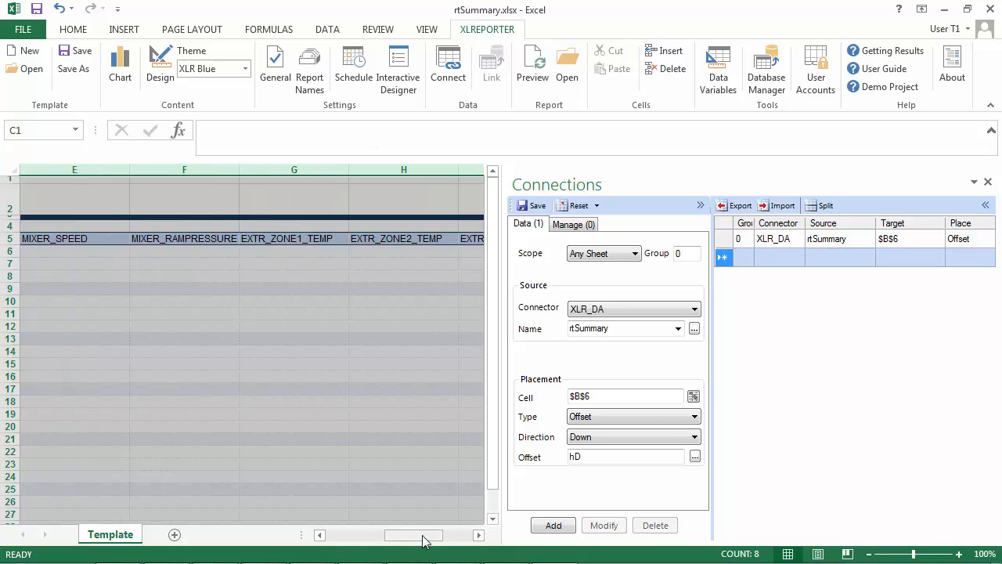
pyautogui.moveTo(422, 540); pyautogui.dragTo(342, 537)
pyautogui.click(64, 169)
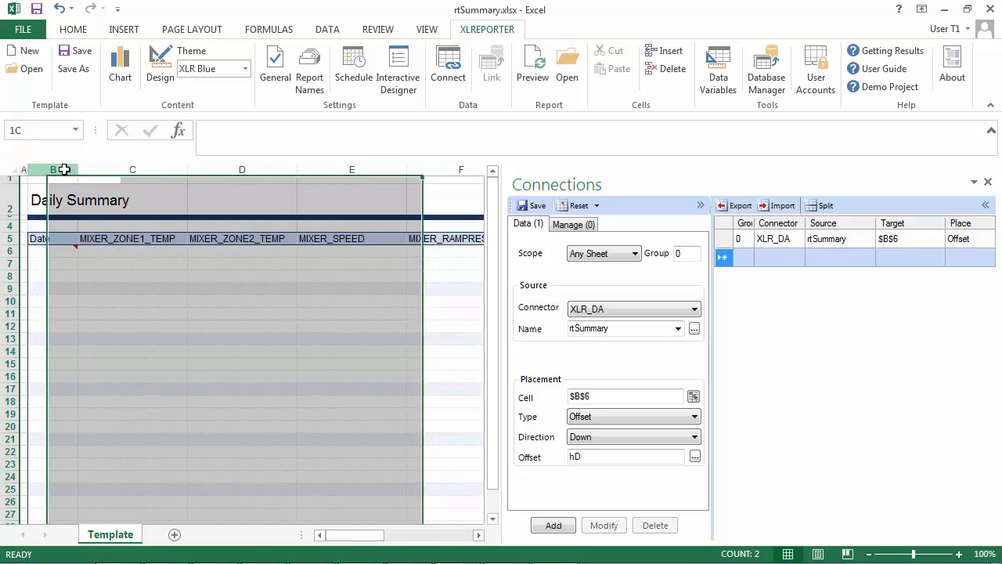
pyautogui.moveTo(78, 169); pyautogui.dragTo(120, 180)
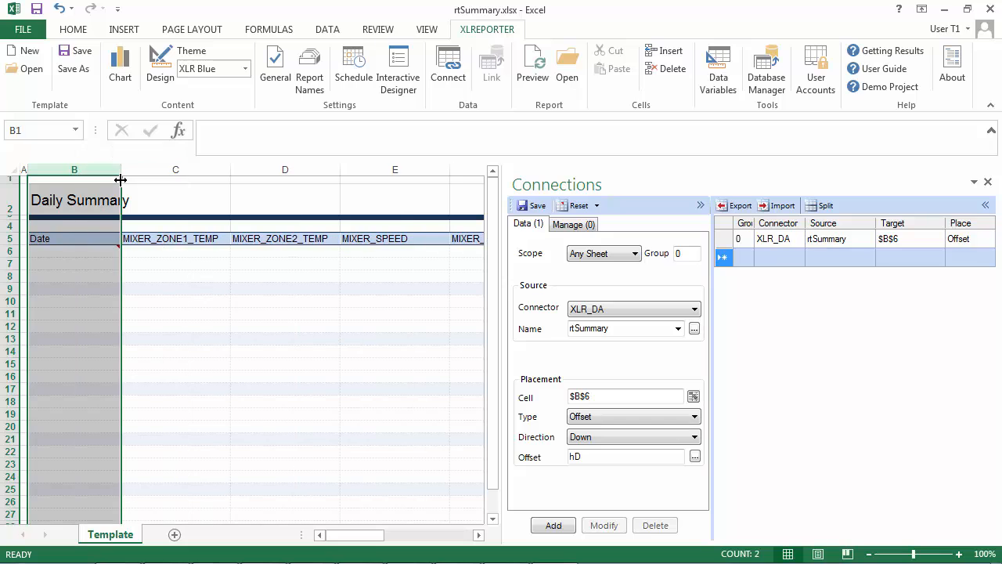
# Step: Save the template's data connections and close the connection setup
pyautogui.click(537, 207)
pyautogui.click(987, 182)
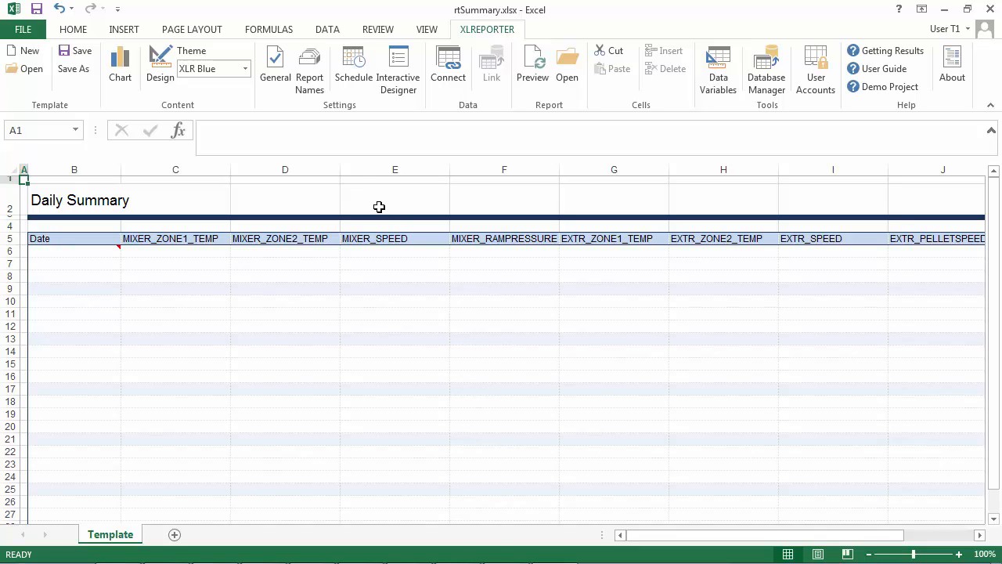
# Step: Set the report name of the Template worksheet to the calendar Day code {DD}
pyautogui.click(310, 83)
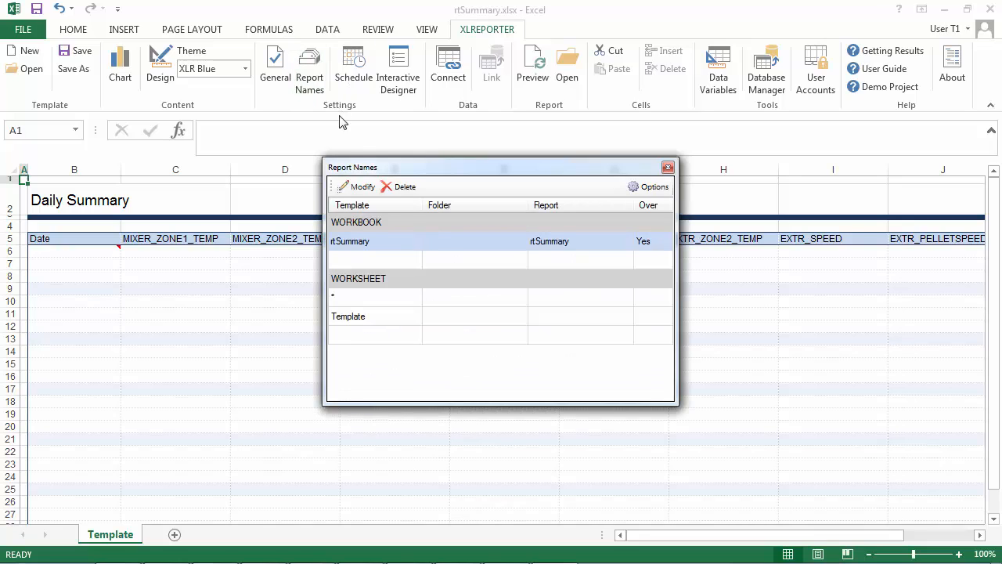
pyautogui.click(410, 316)
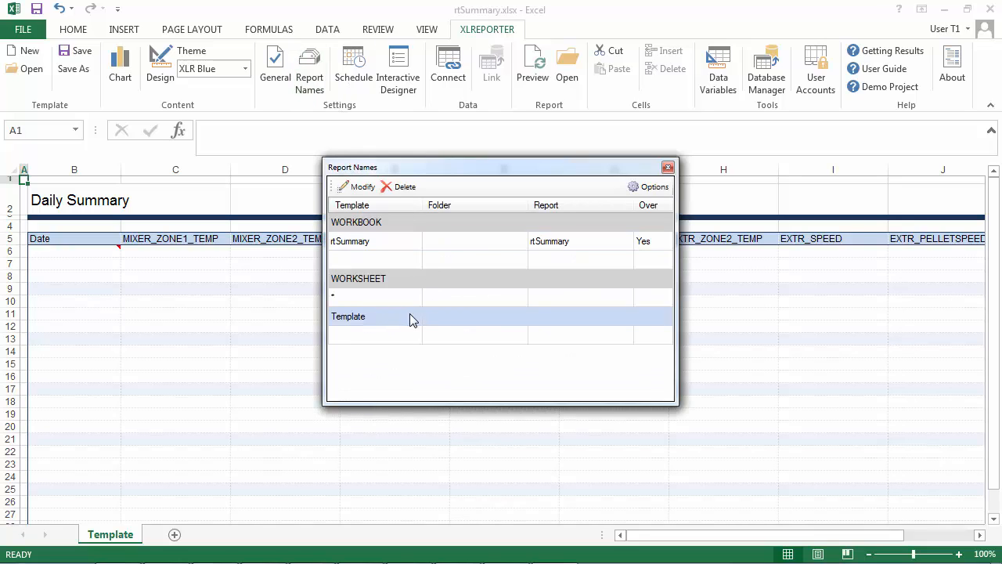
pyautogui.click(359, 188)
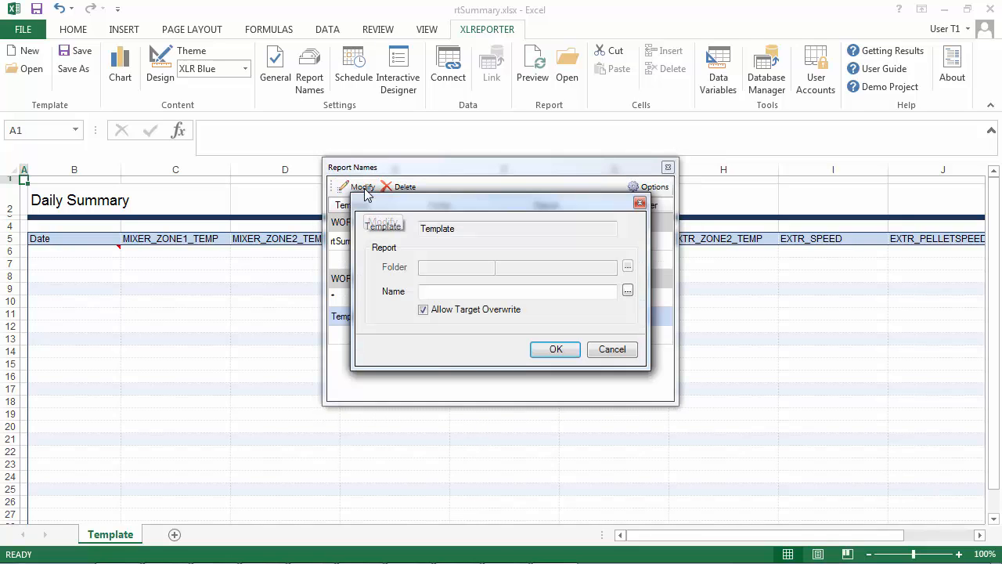
pyautogui.click(627, 291)
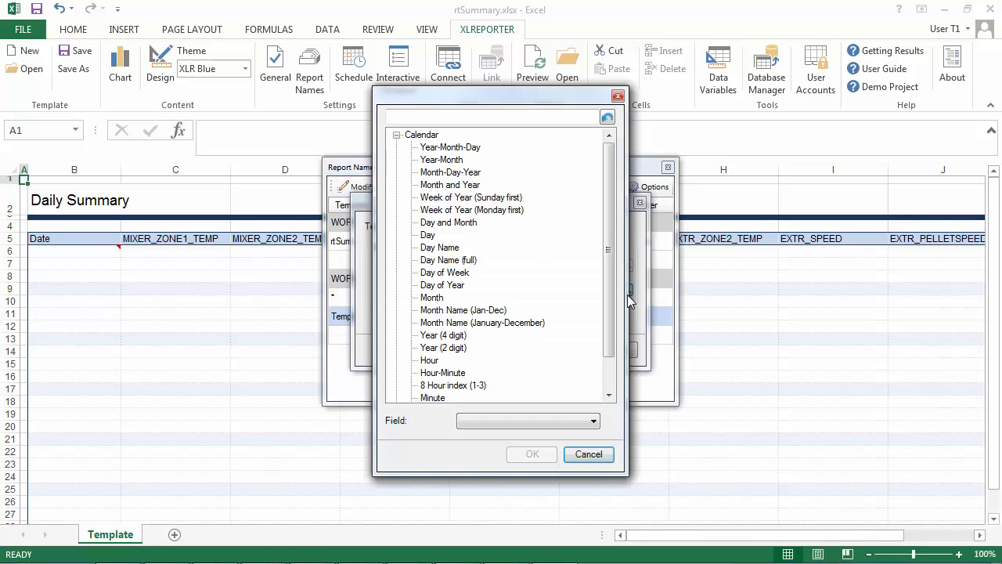
pyautogui.click(431, 235)
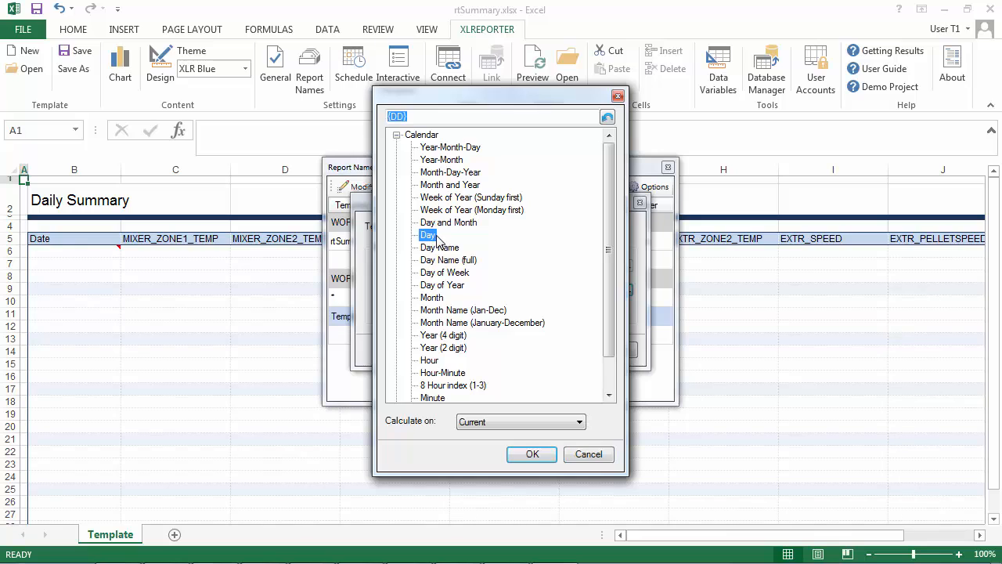
pyautogui.click(531, 455)
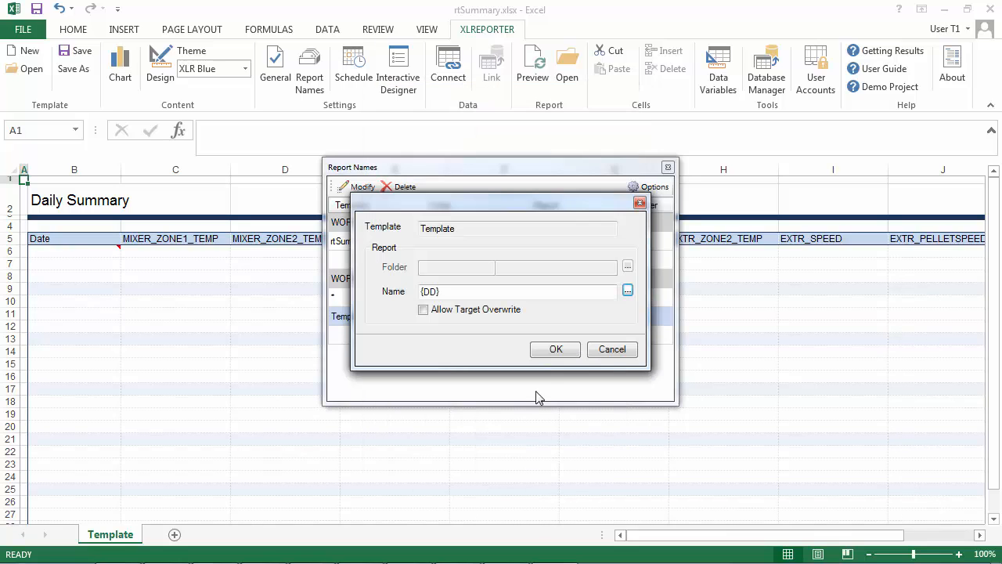
pyautogui.click(553, 349)
# Step: Append the Year-Month code to the rtSummary workbook's report name, making it rtSummary{YYYY}-{MMM}, and close the report name settings
pyautogui.click(395, 249)
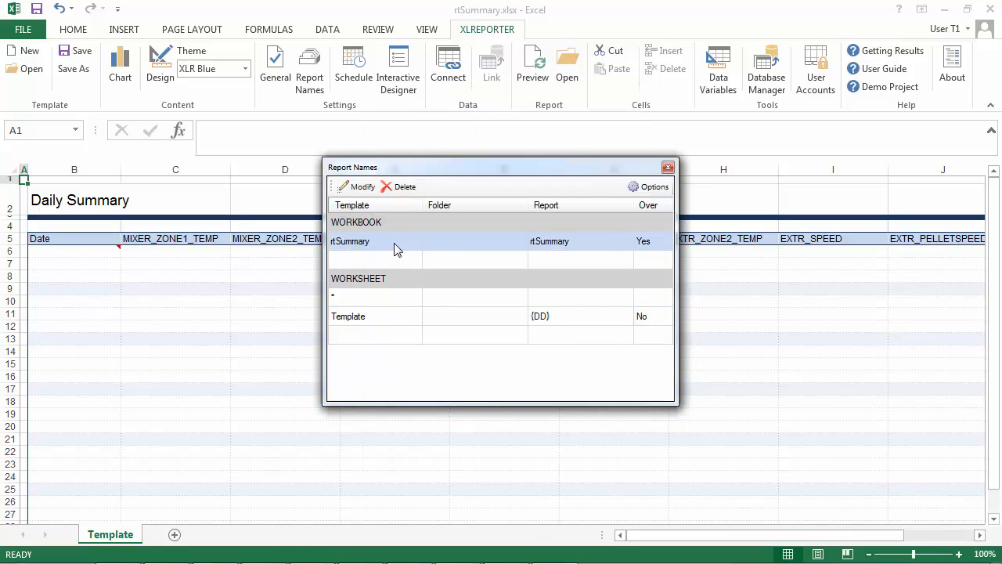
pyautogui.click(360, 188)
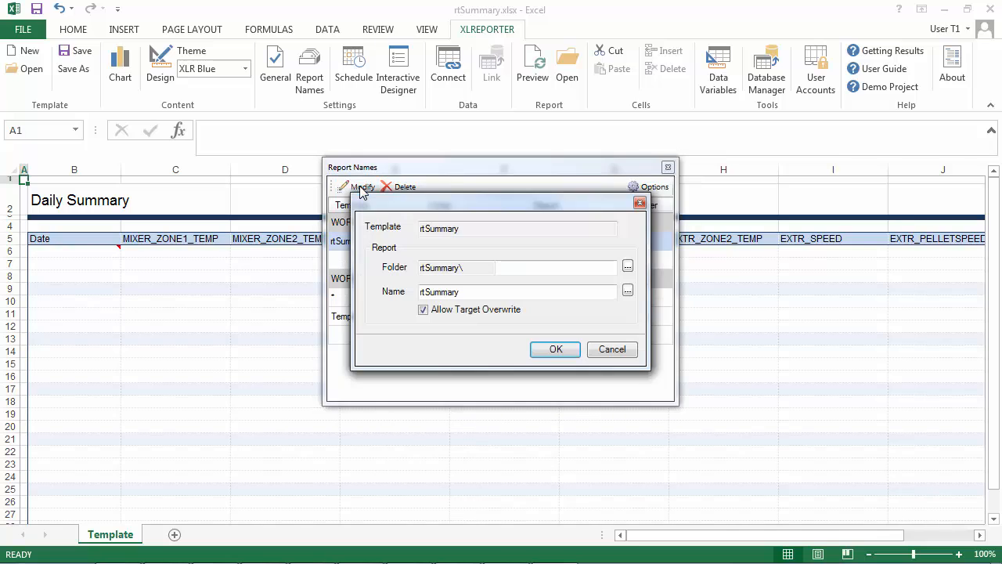
pyautogui.click(628, 292)
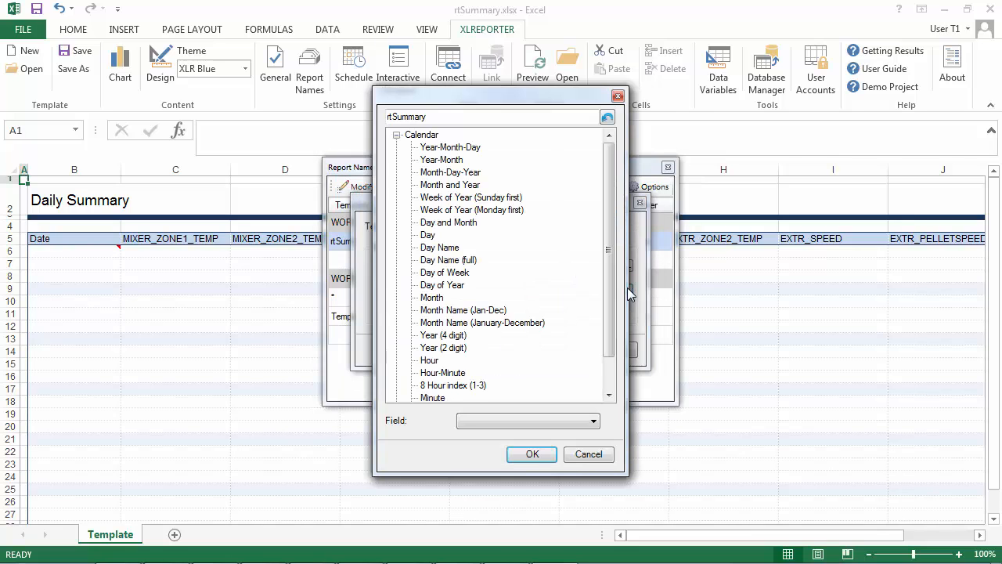
pyautogui.click(454, 162)
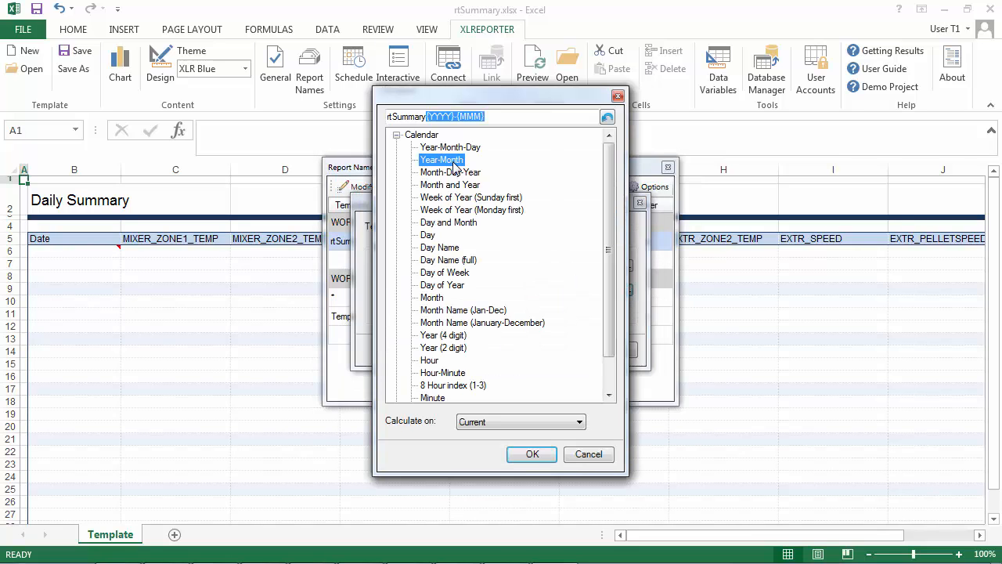
pyautogui.click(533, 456)
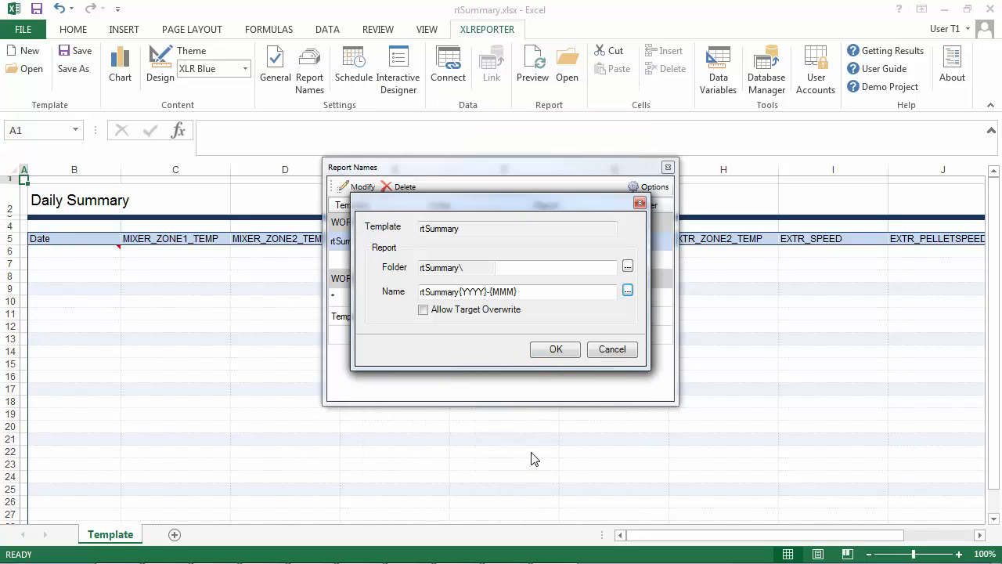
pyautogui.click(554, 350)
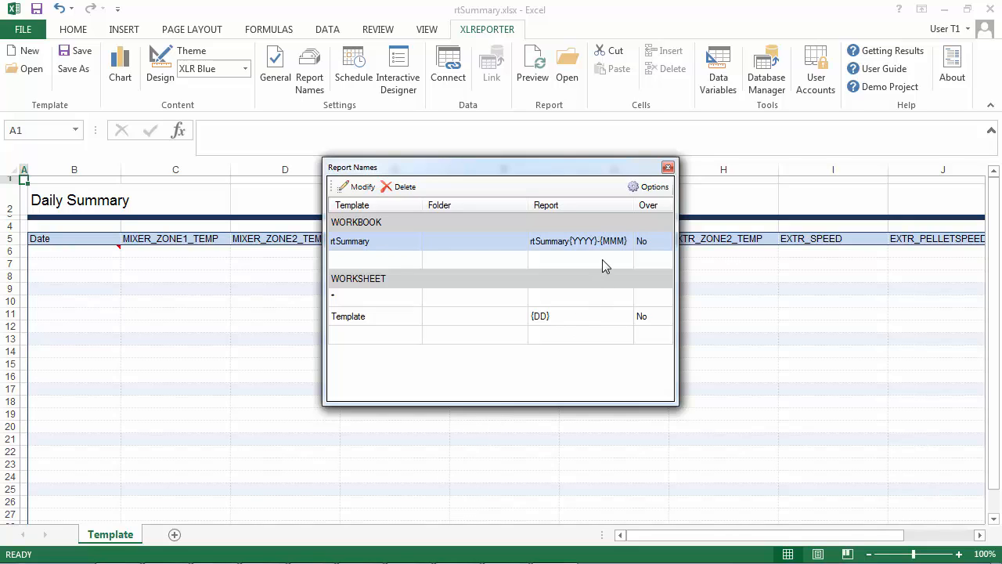
pyautogui.click(667, 169)
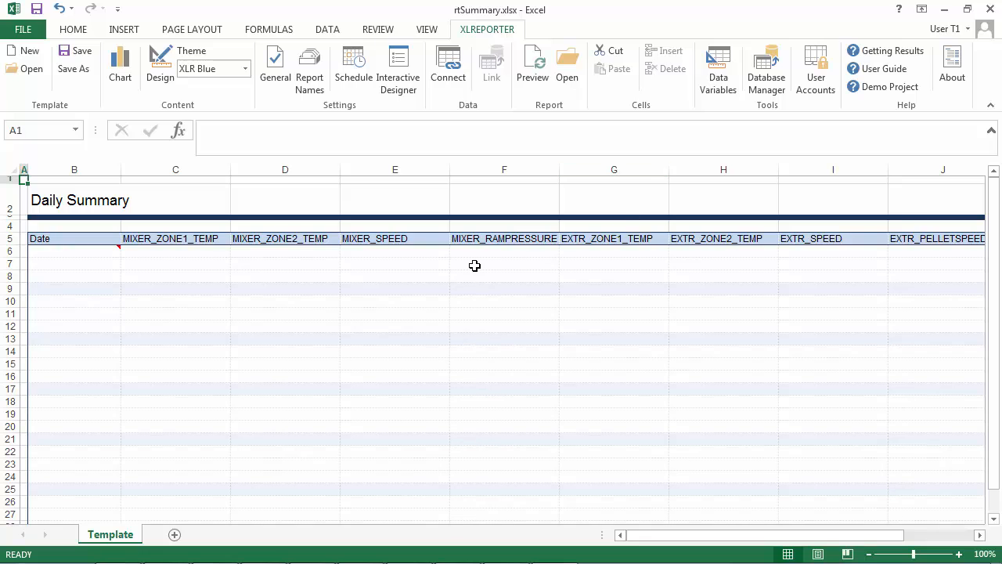
# Step: Add a continuous schedule from 12:00:00 AM, every 1 hour on every day, that updates the worksheet rtSummary.xlsx.Template
pyautogui.click(347, 80)
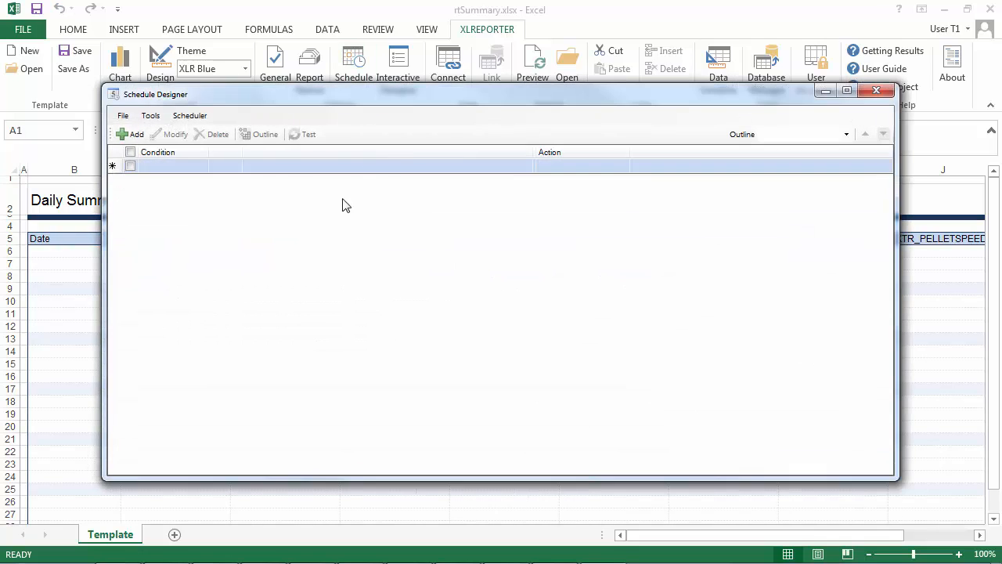
pyautogui.click(133, 135)
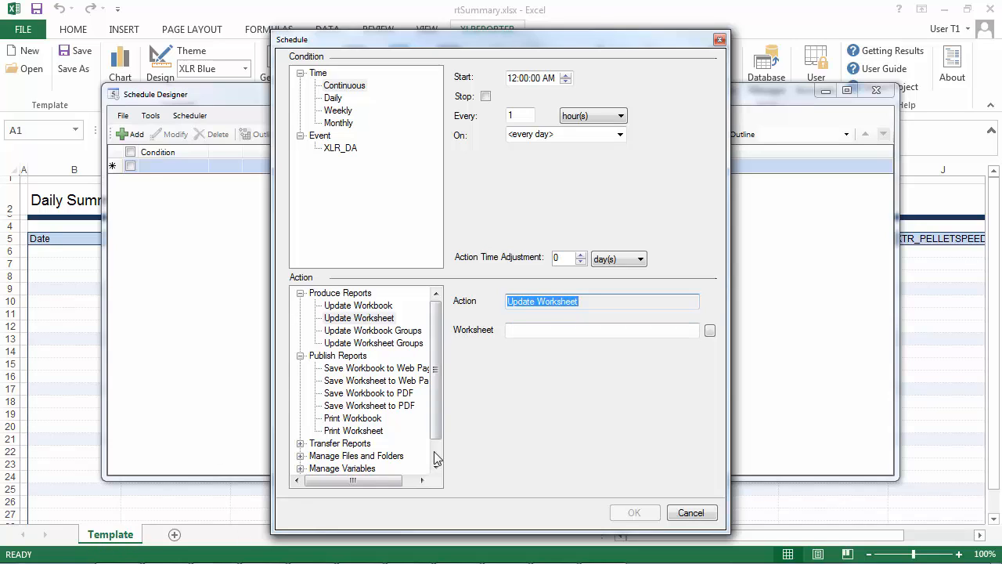
pyautogui.click(709, 330)
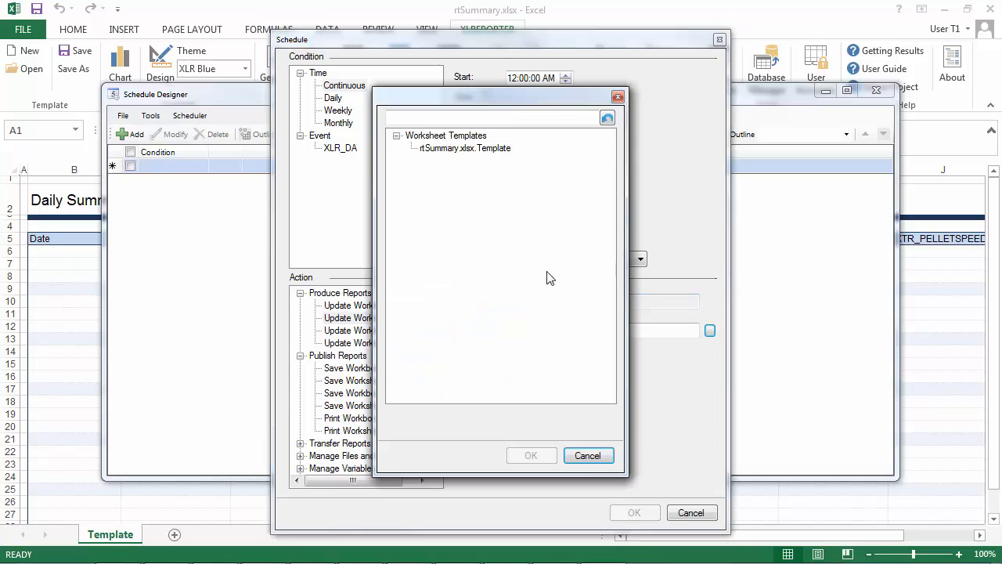
pyautogui.click(494, 151)
pyautogui.click(526, 455)
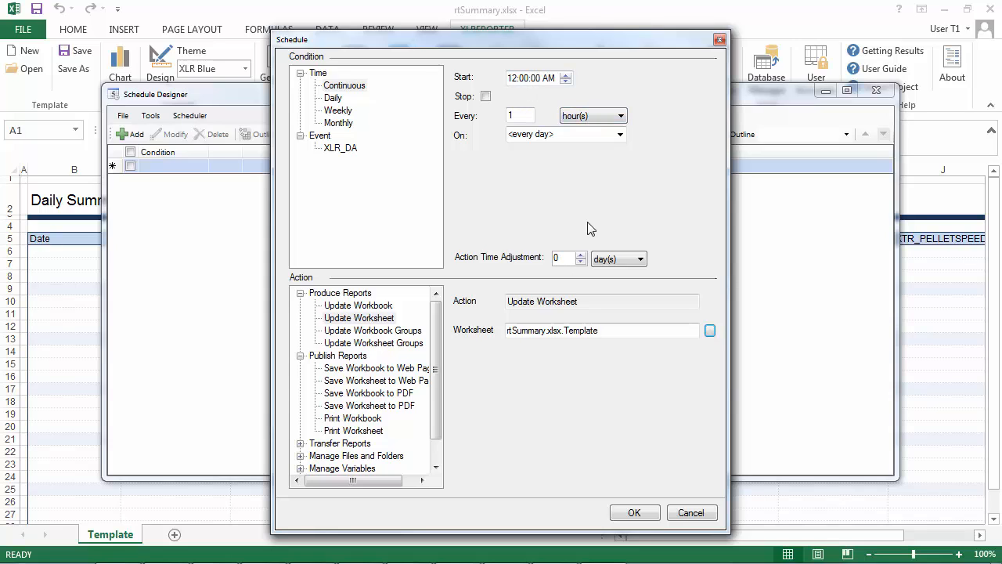
pyautogui.click(622, 514)
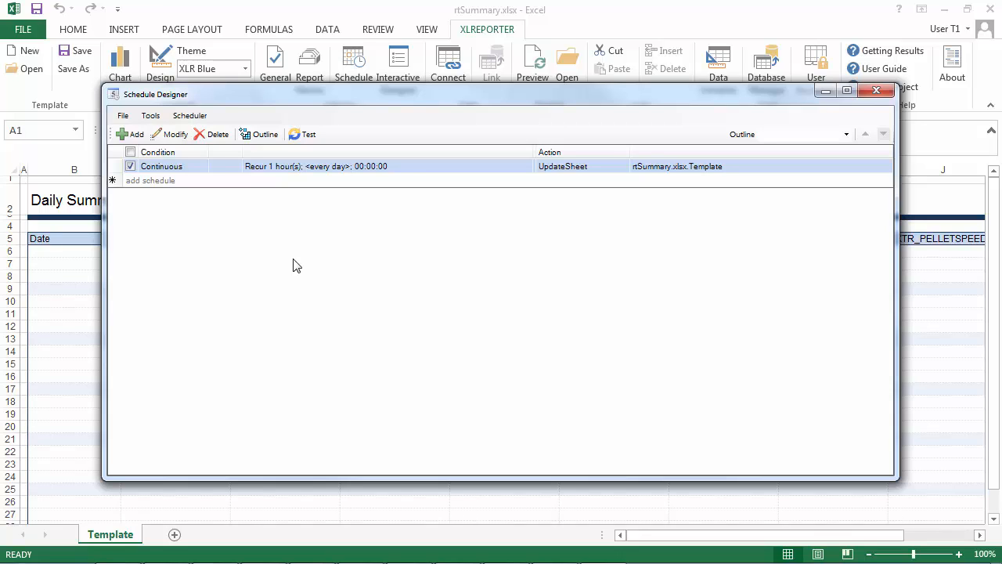
# Step: Test the hourly schedule from Mar 01 2017, 00:00:00 to Mar 04 2017, 23:00:00, and save the schedule
pyautogui.click(299, 134)
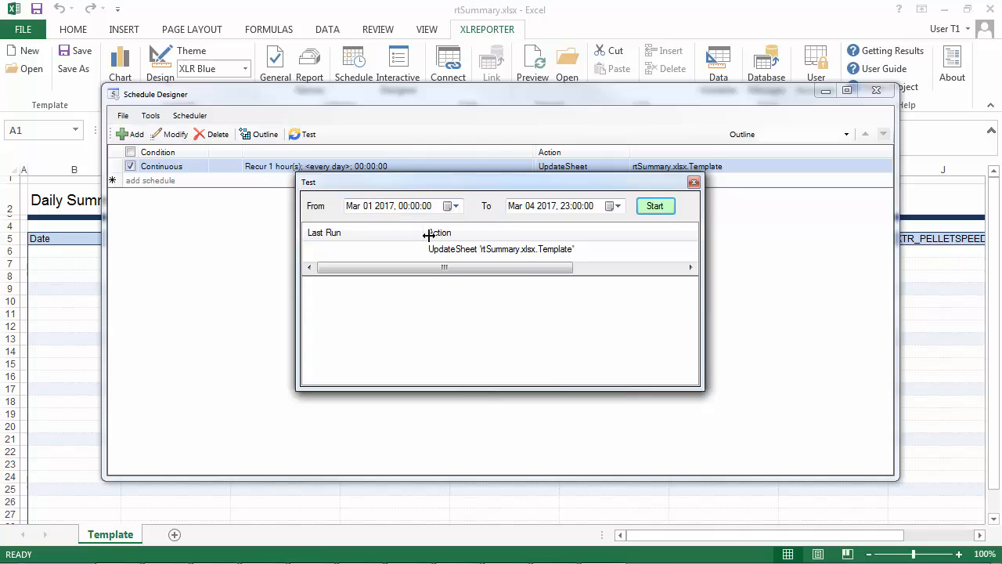
pyautogui.click(656, 207)
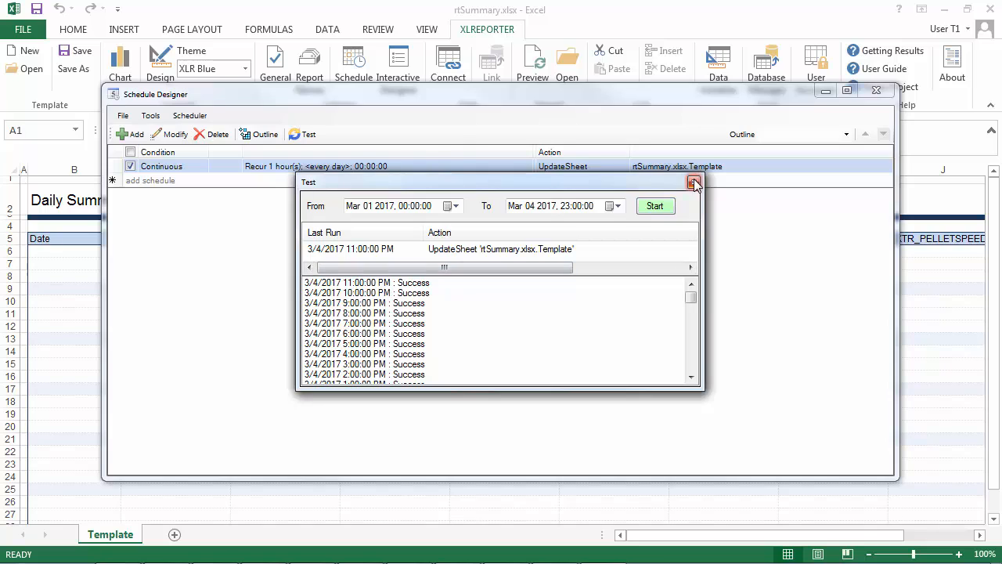
pyautogui.click(694, 183)
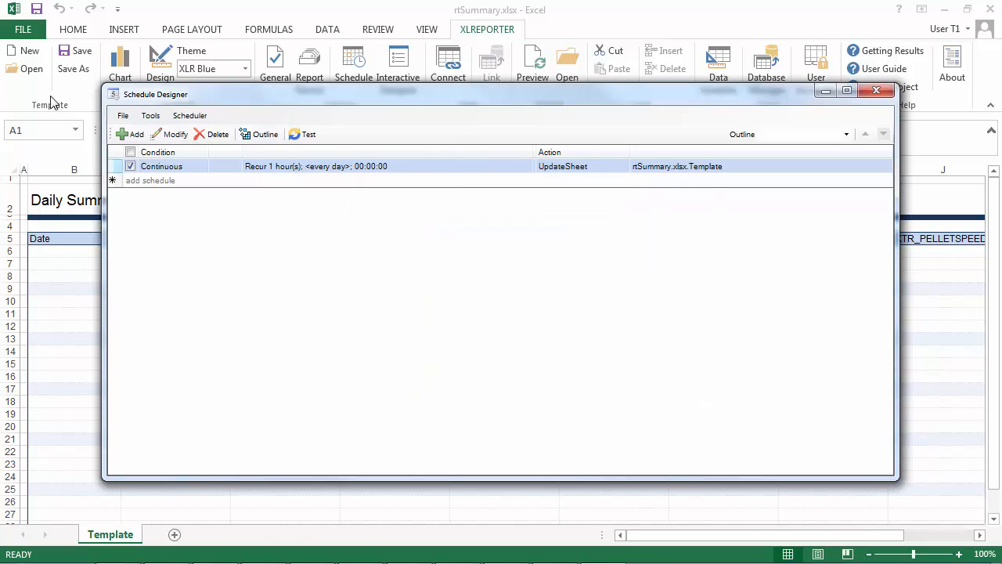
pyautogui.click(123, 116)
pyautogui.click(132, 133)
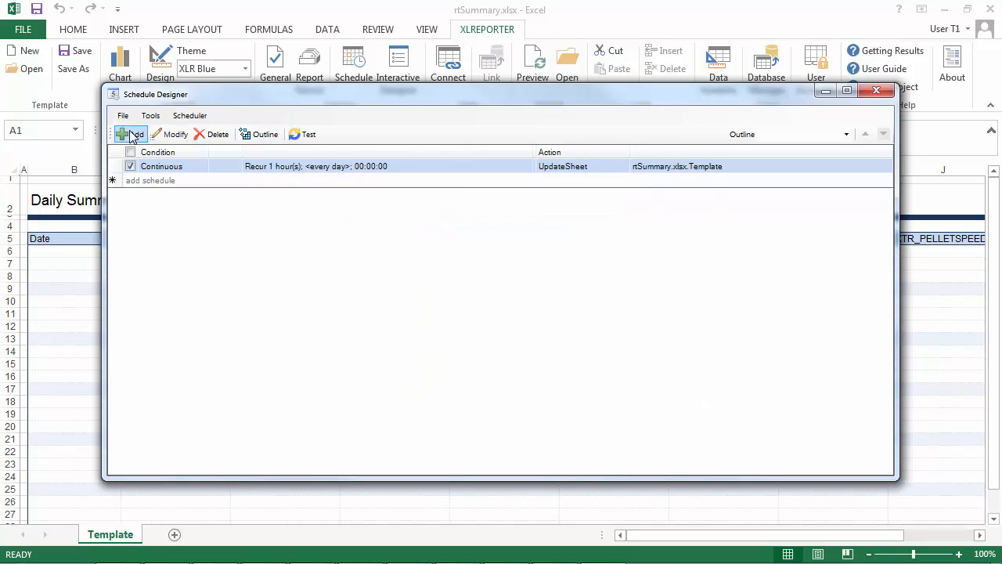
# Step: Set the Schedule Designer aside and open the rtSummary2017-Mar report from the rtSummary reports folder
pyautogui.click(826, 91)
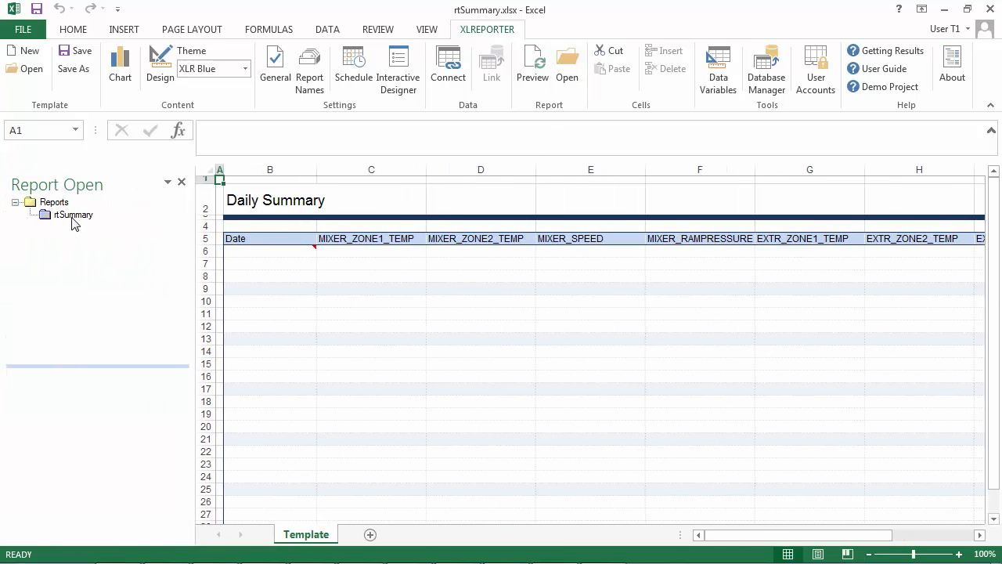
pyautogui.click(73, 220)
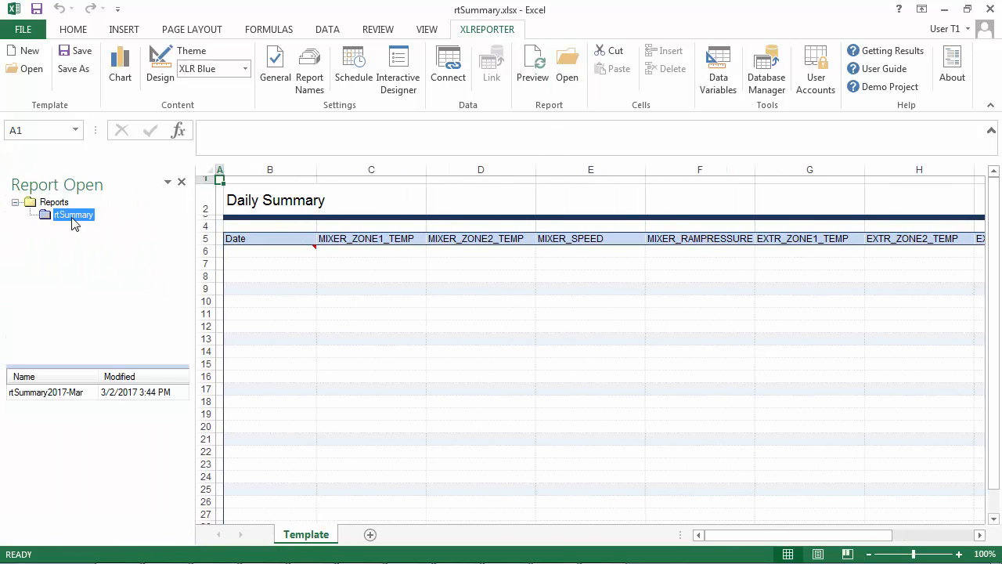
pyautogui.click(69, 394)
pyautogui.doubleClick(69, 394)
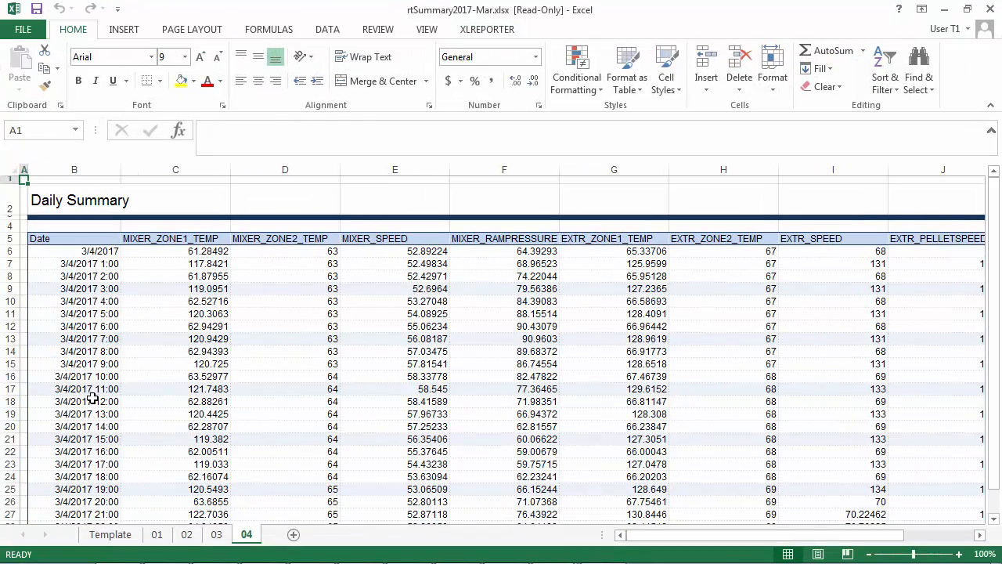
# Step: Look through the daily sheets 01 to 04 of the report and examine the hourly time stamps on sheet 04
pyautogui.click(159, 535)
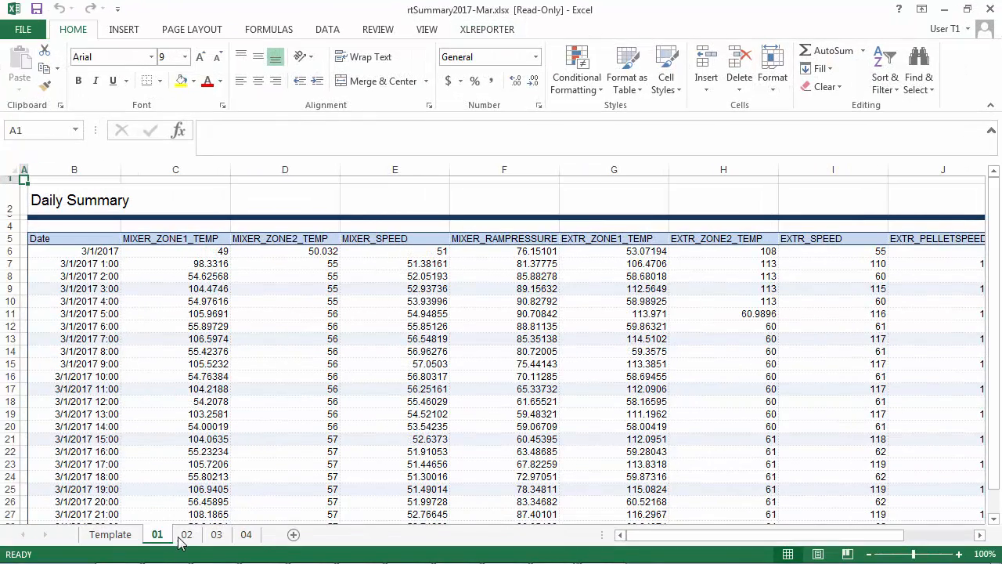
pyautogui.click(187, 539)
pyautogui.click(216, 537)
pyautogui.click(246, 537)
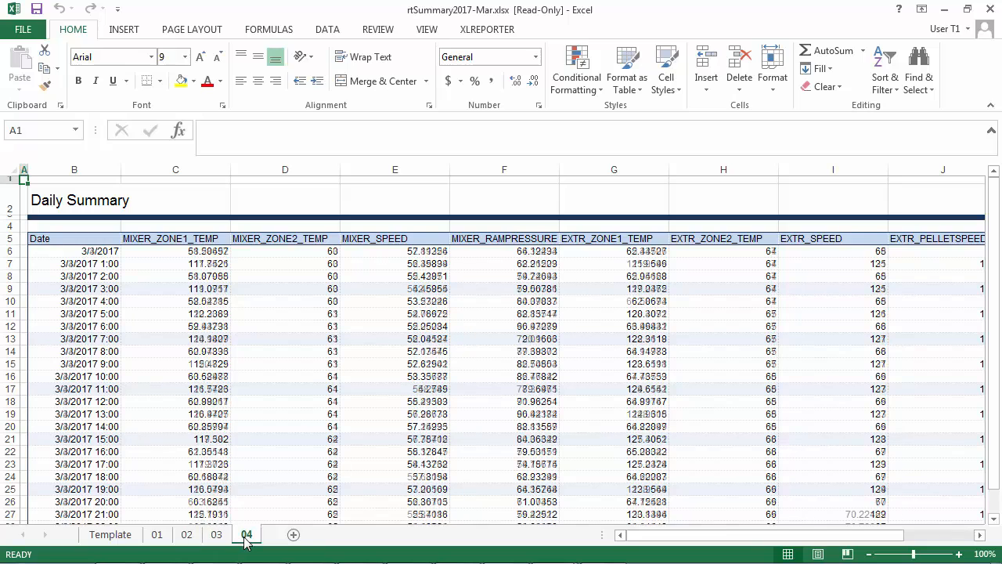
pyautogui.click(111, 266)
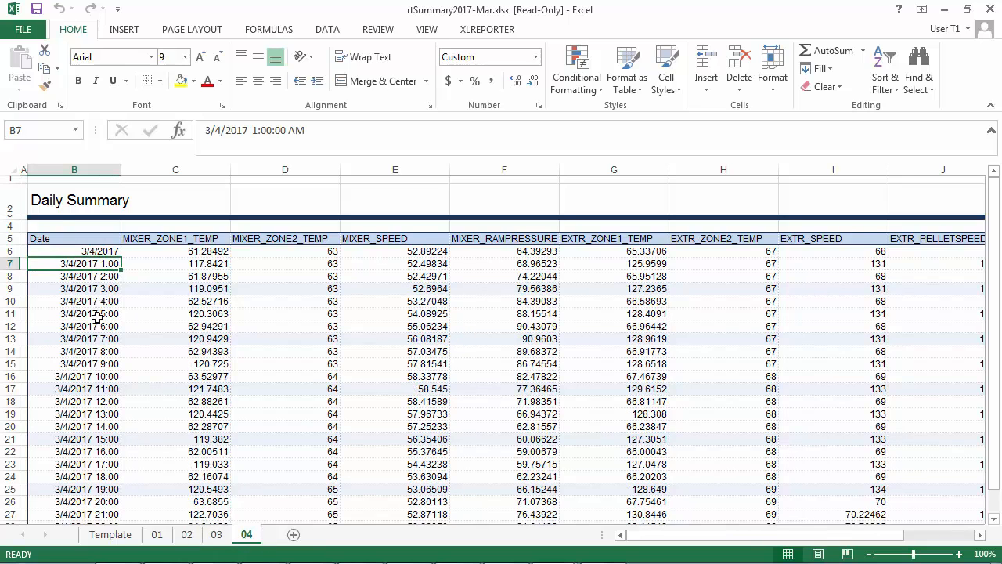
pyautogui.click(99, 328)
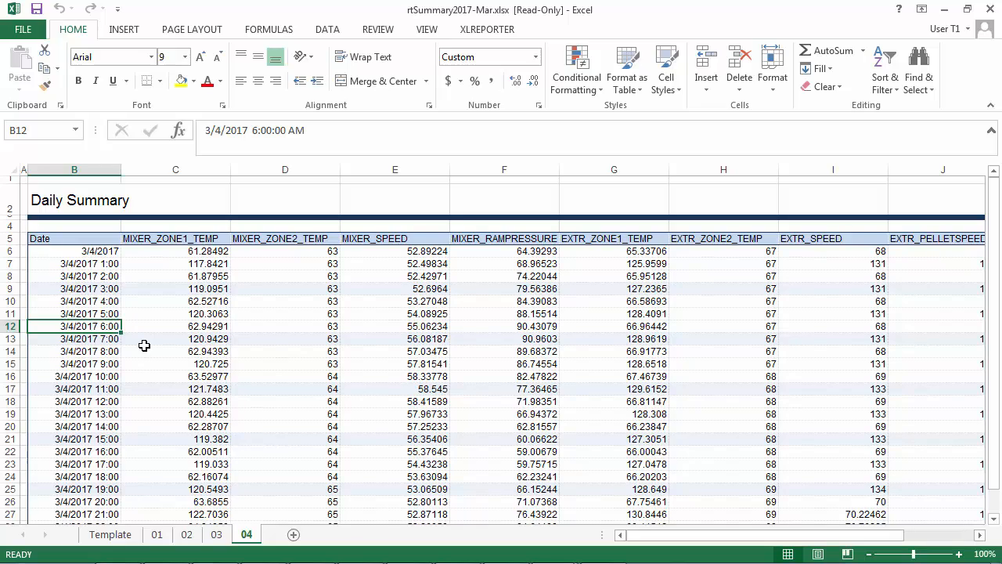
# Step: Leave the report and template workbooks, switch to the XLReporter Project Explorer, and start the project's scheduler
pyautogui.click(937, 13)
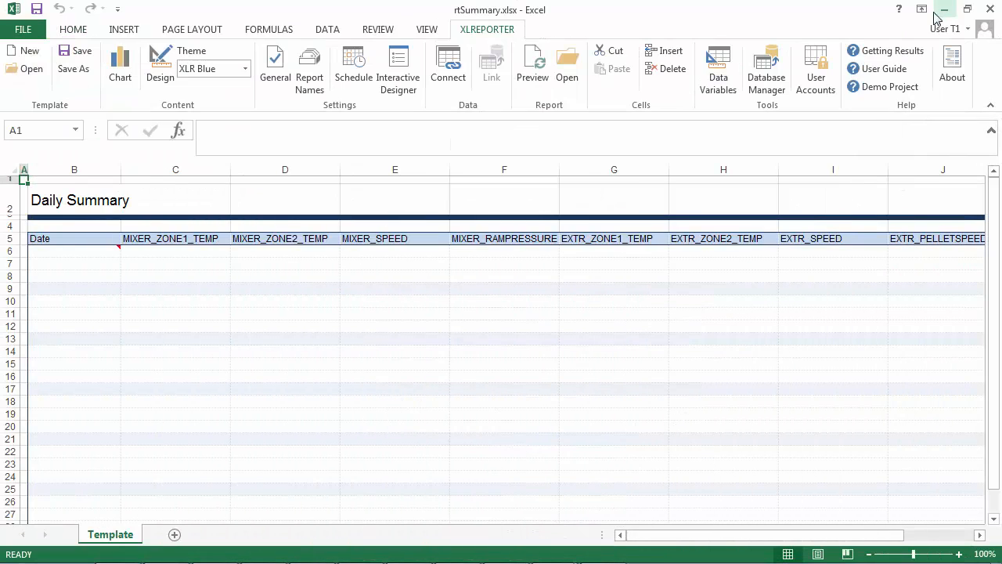
pyautogui.click(944, 9)
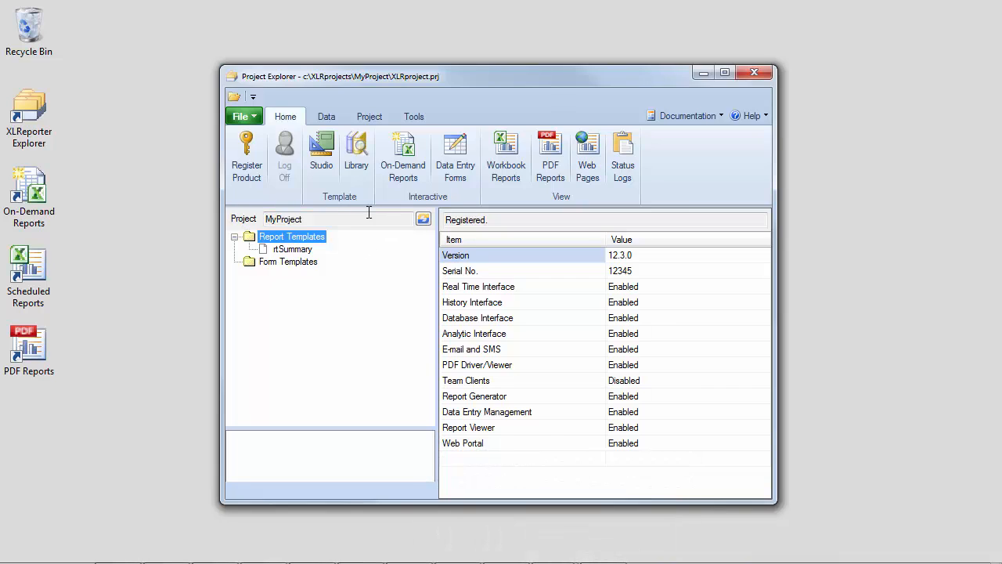
pyautogui.click(371, 116)
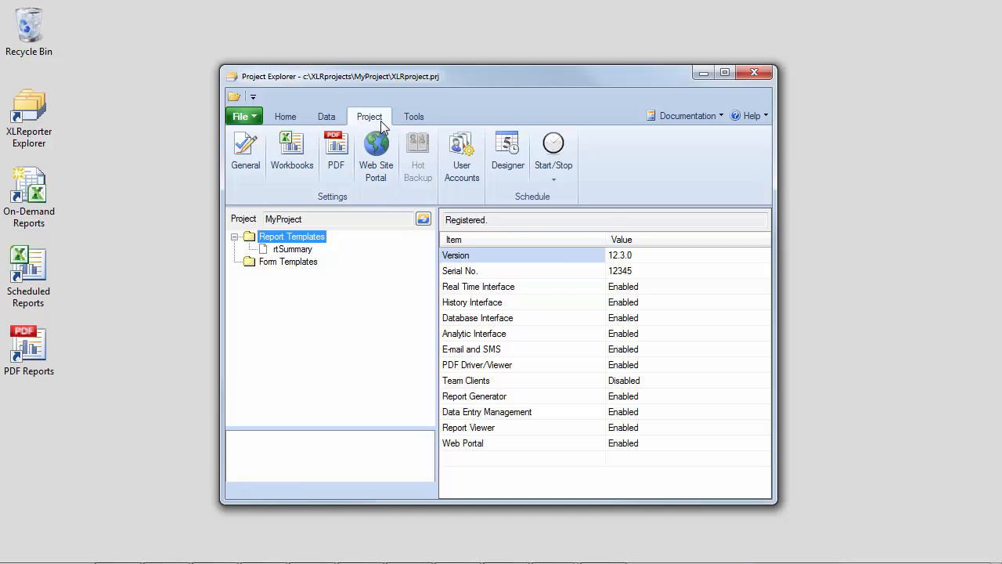
pyautogui.click(556, 175)
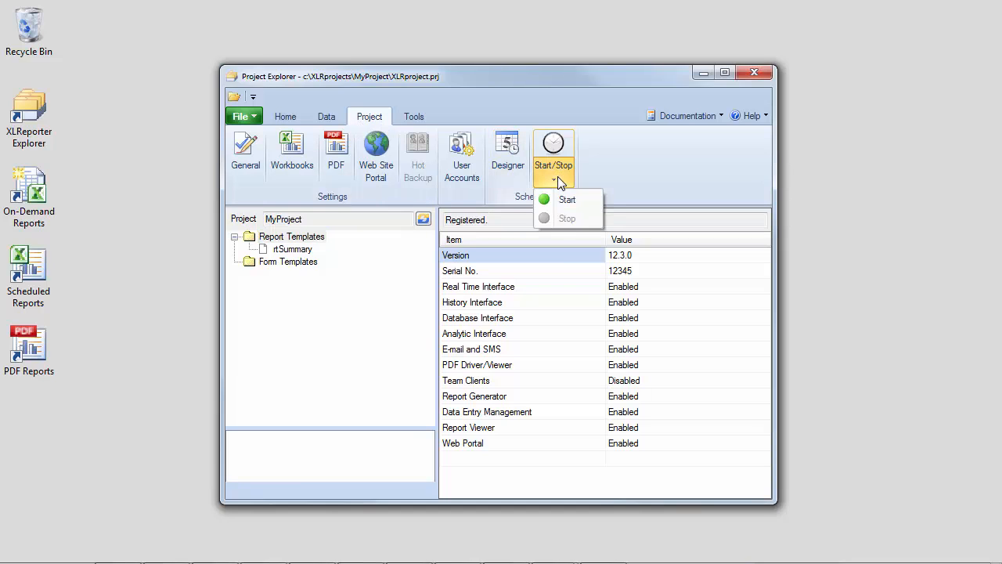
pyautogui.click(577, 200)
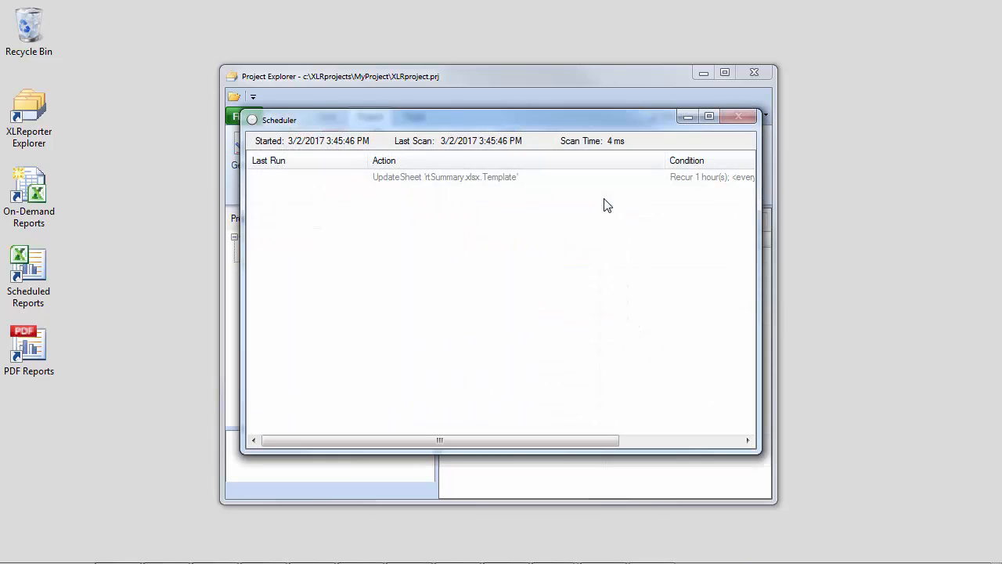